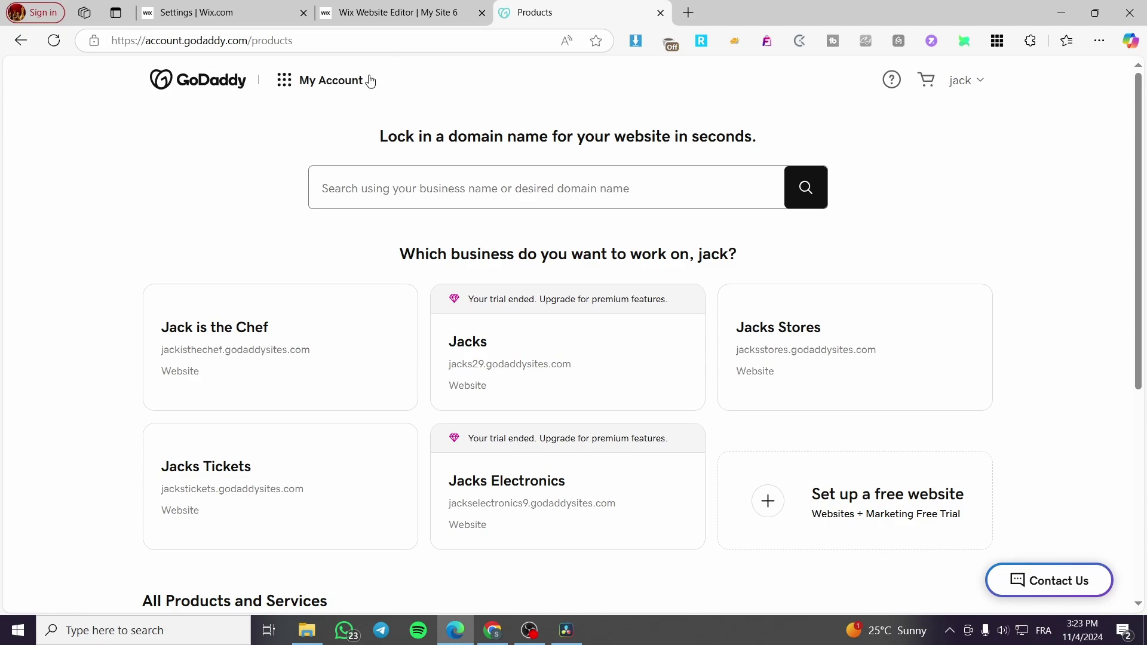
# Step: Open the Jack is the Chef website from the account's products and start editing it in the website builder
pyautogui.click(975, 80)
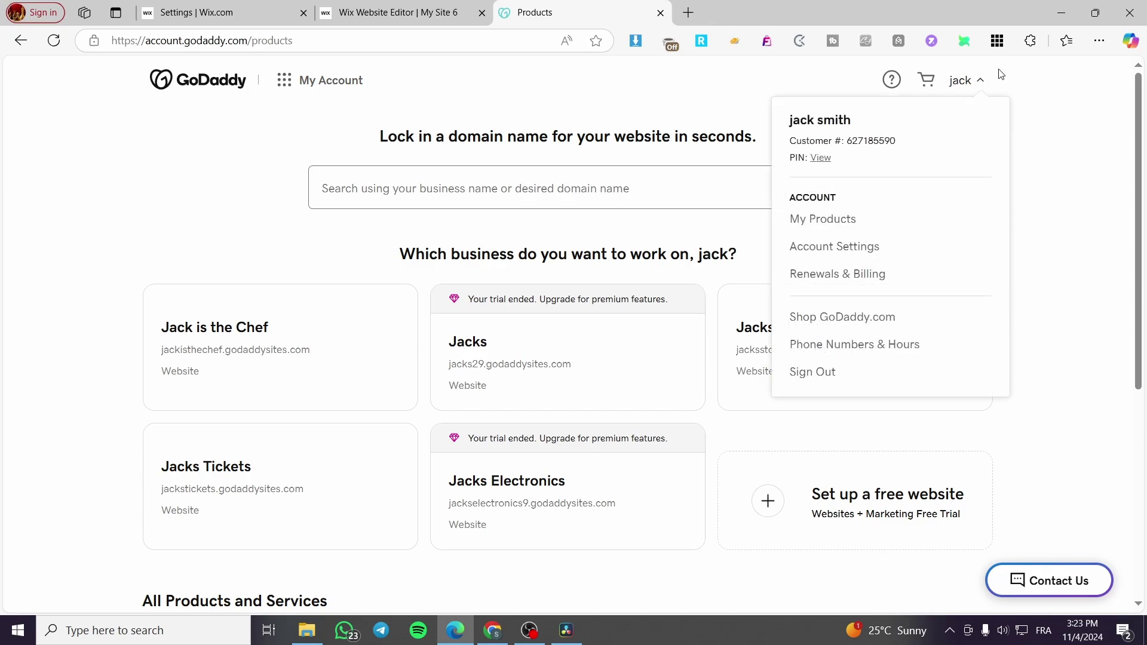
pyautogui.click(815, 231)
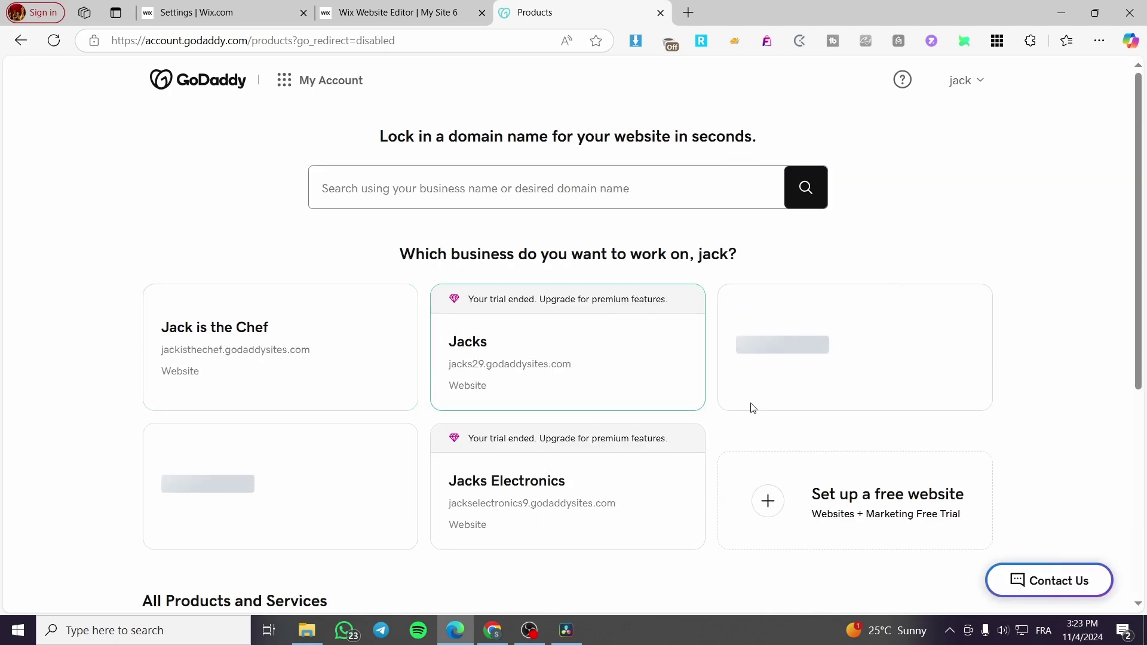
pyautogui.click(206, 354)
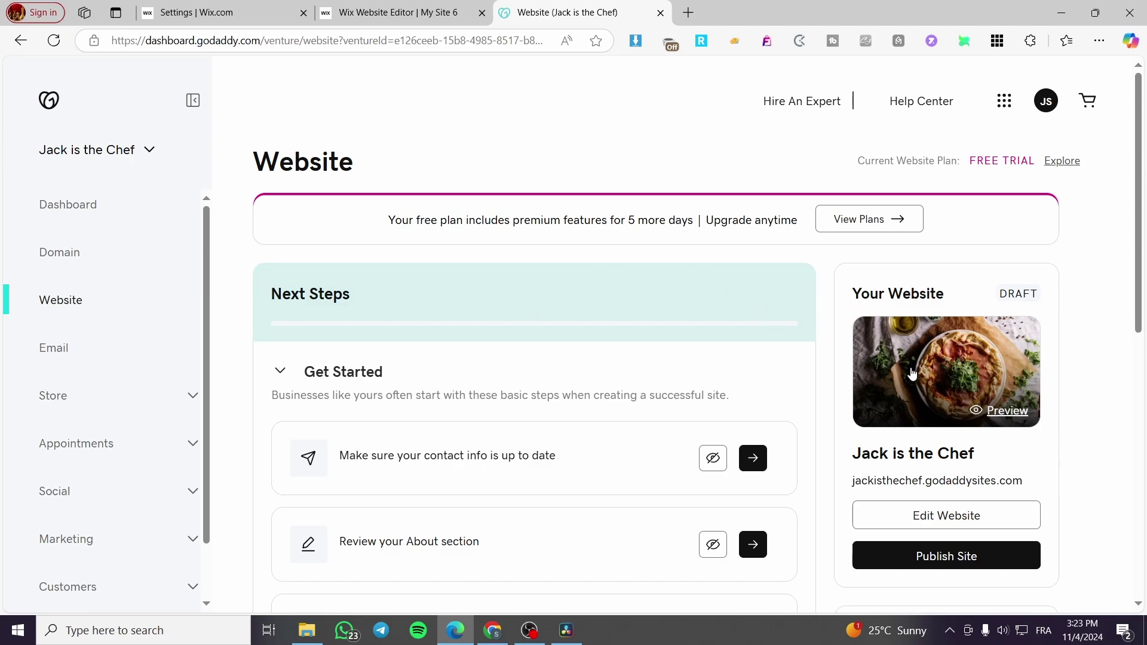
pyautogui.scroll(-1, 990, 285)
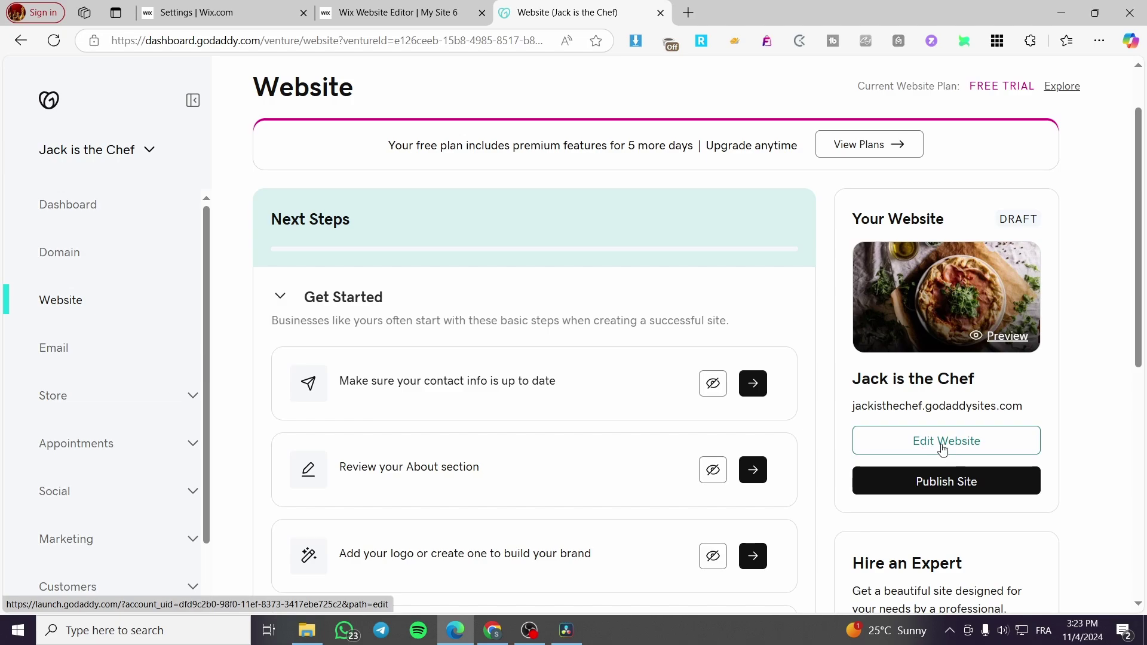
pyautogui.click(978, 445)
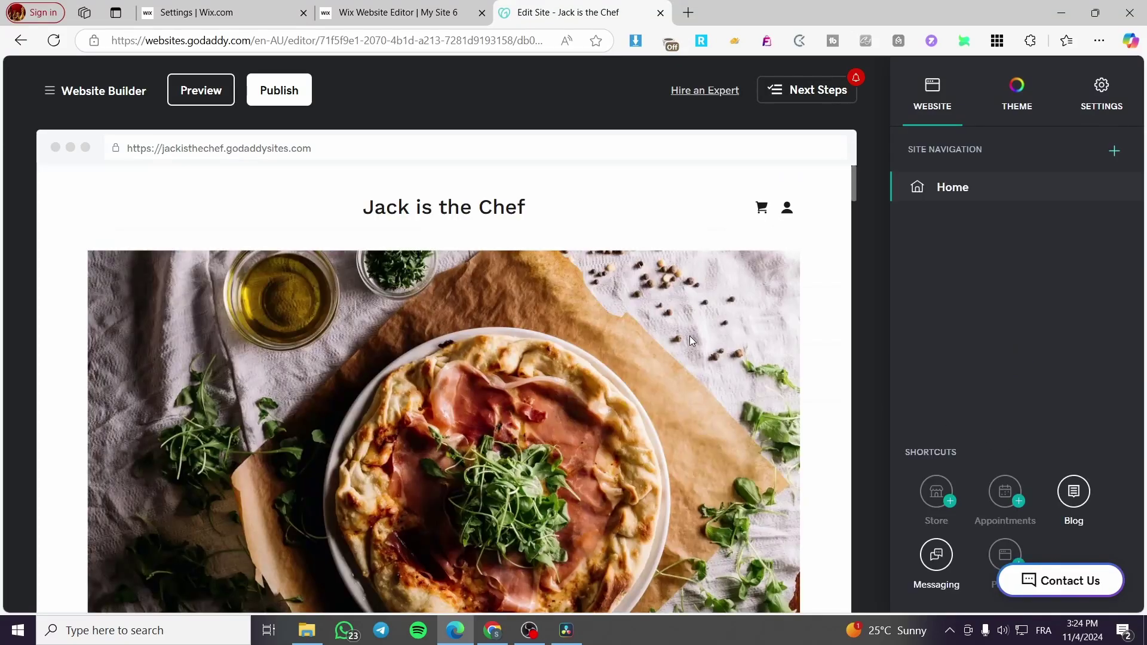
# Step: Start adding a section directly above the homepage's photo gallery and search the section library for "text"
pyautogui.scroll(-3, 678, 217)
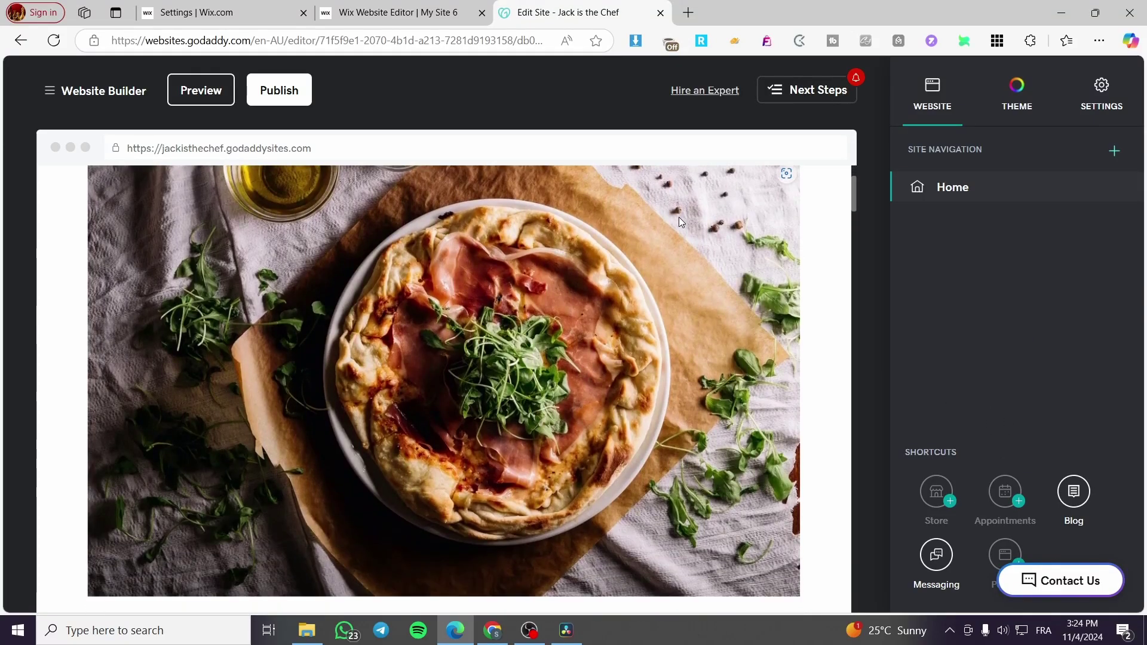
pyautogui.scroll(-8, 709, 303)
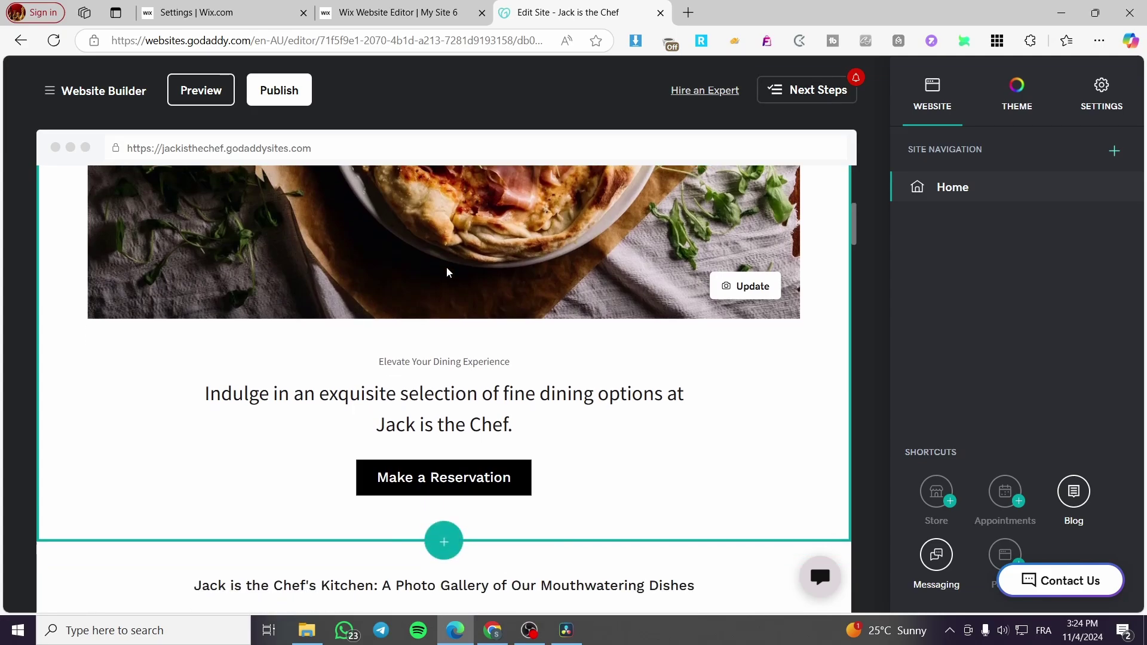
pyautogui.scroll(-4, 679, 348)
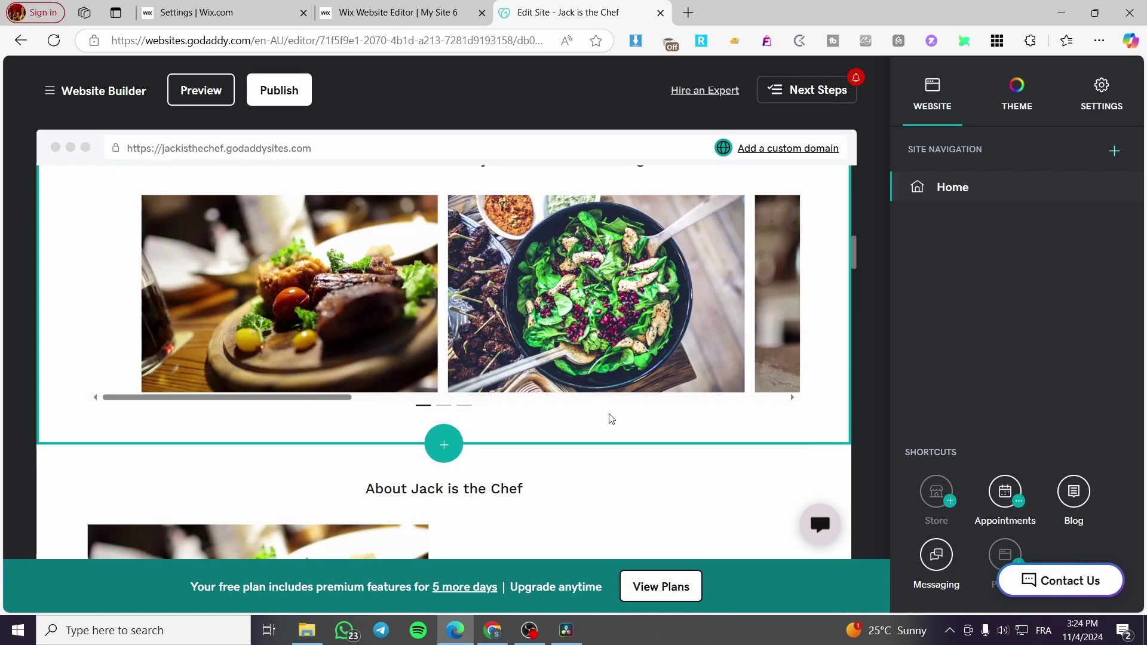
pyautogui.scroll(15, 609, 419)
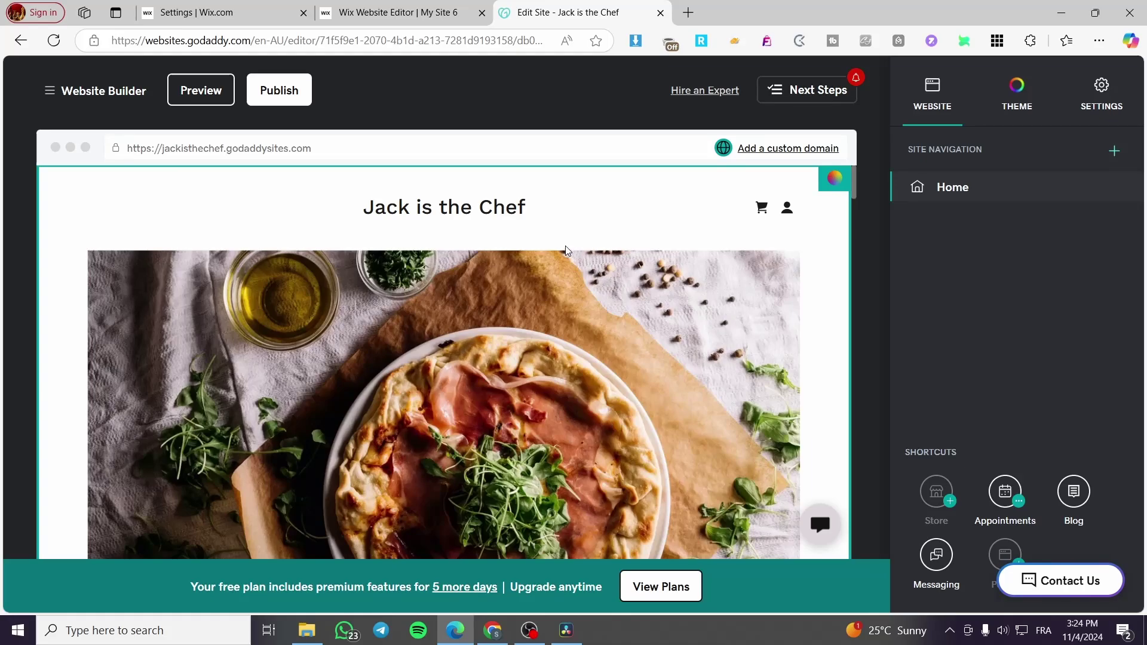
pyautogui.scroll(-10, 566, 251)
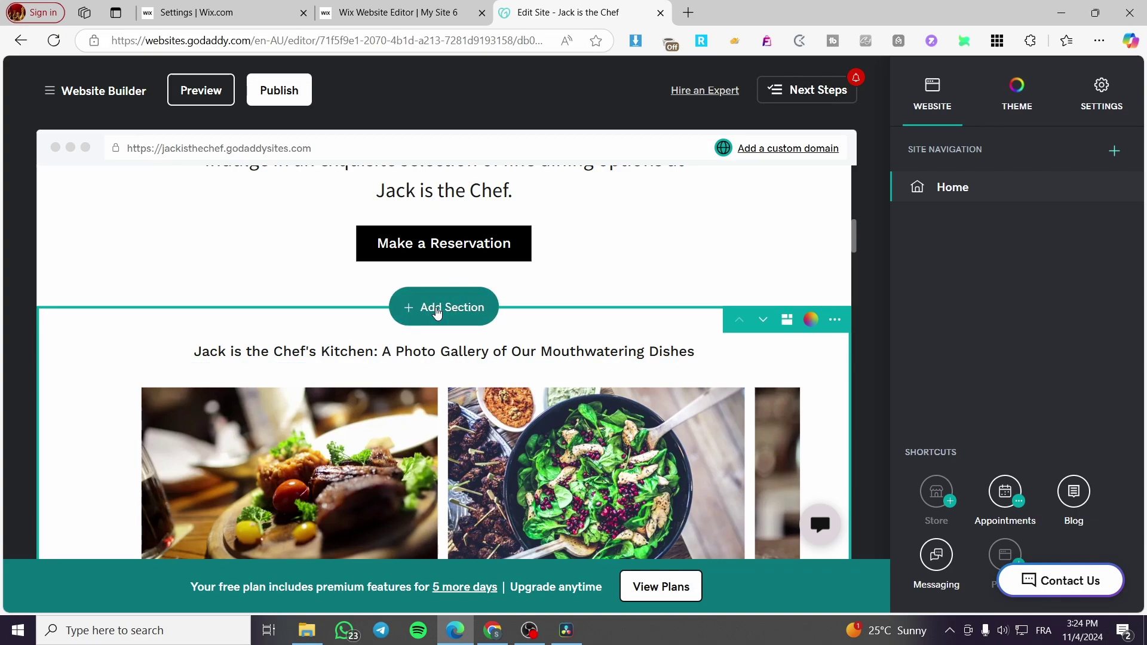
pyautogui.click(436, 308)
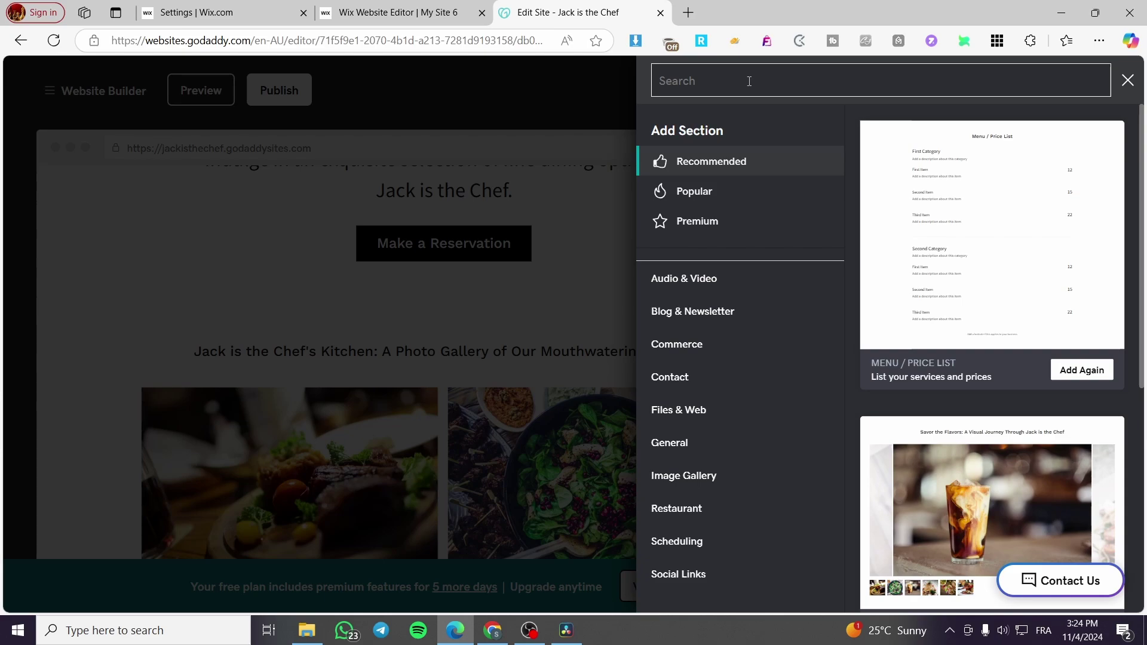
pyautogui.write('text')
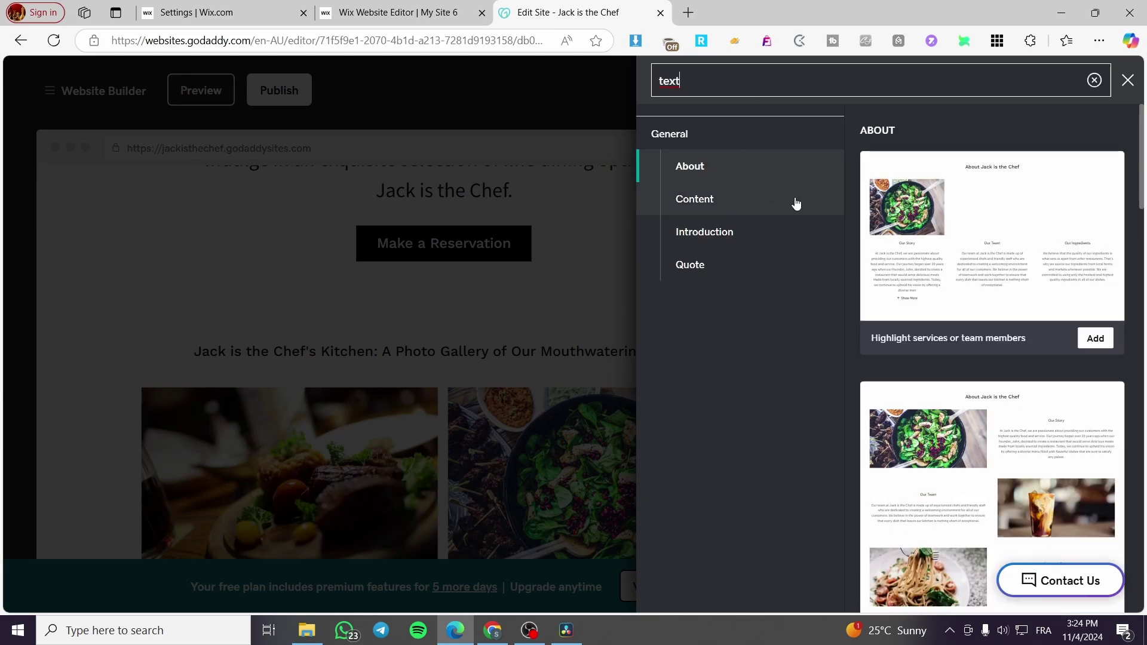
# Step: Examine the About, Content, Introduction and Quote section layouts offered for text
pyautogui.click(711, 210)
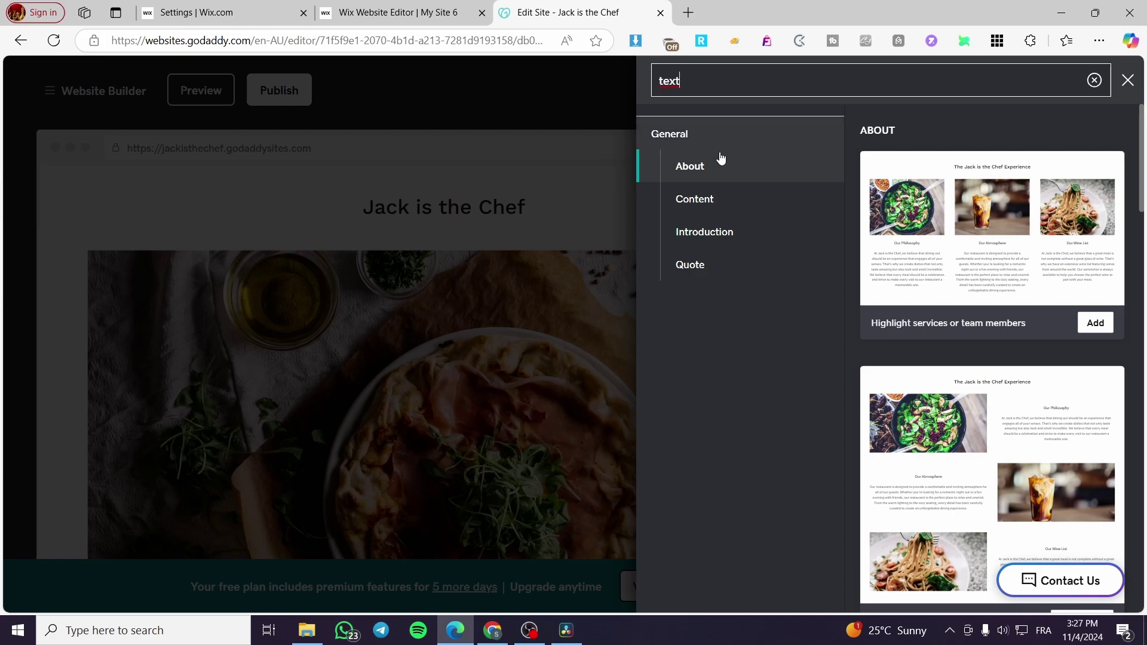
pyautogui.click(718, 214)
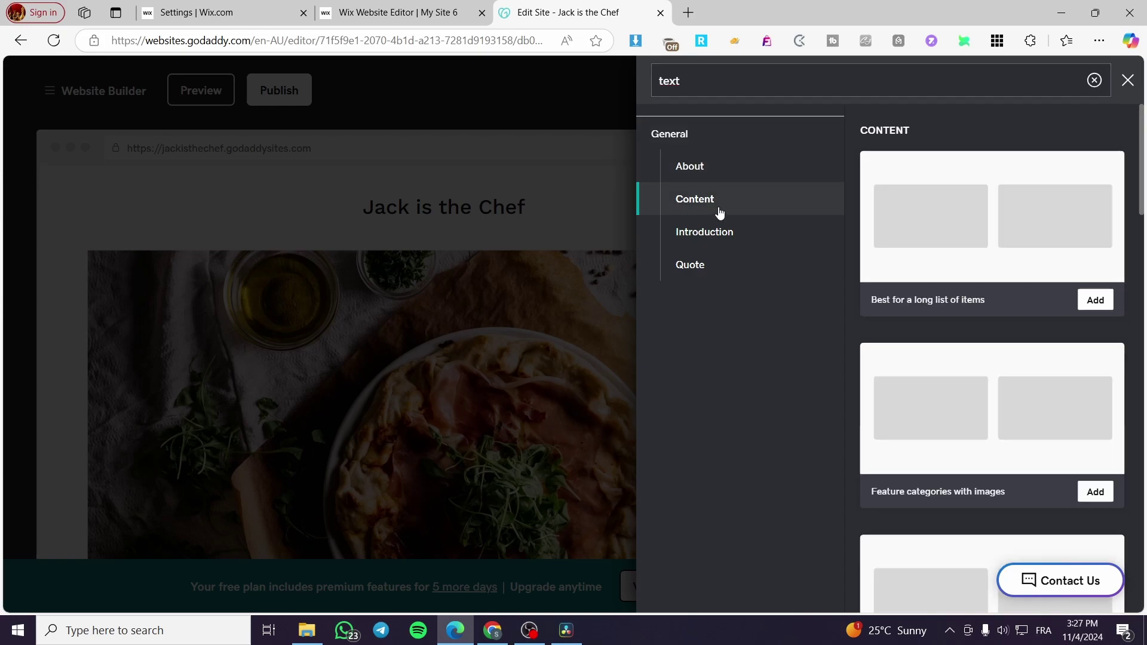
pyautogui.click(717, 178)
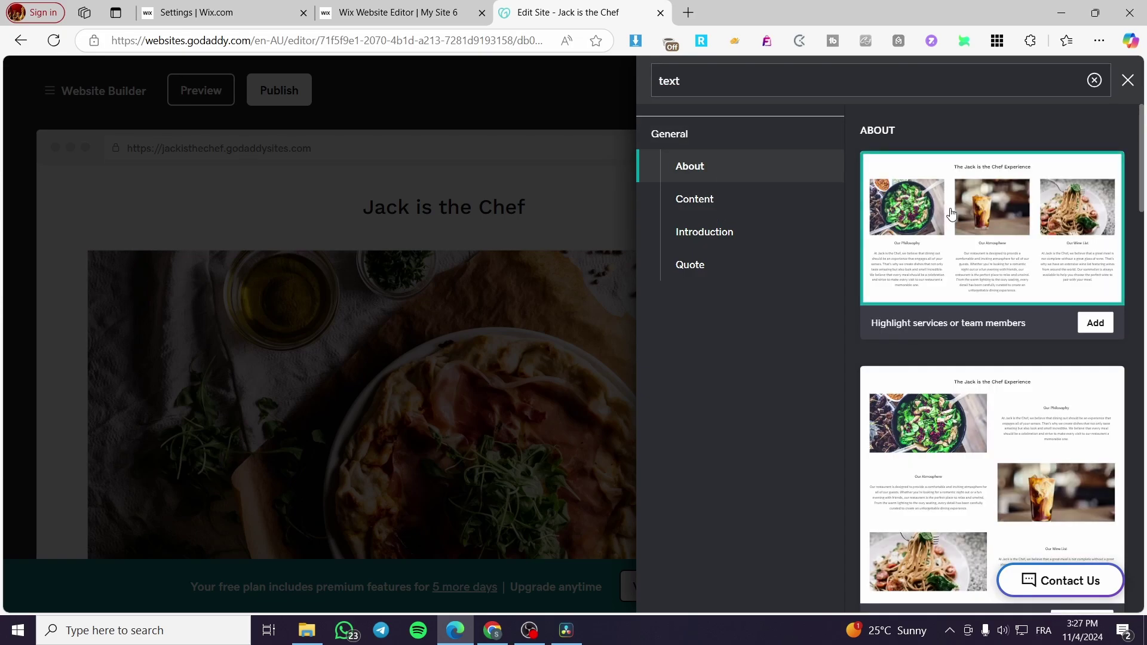
pyautogui.scroll(-4, 1053, 338)
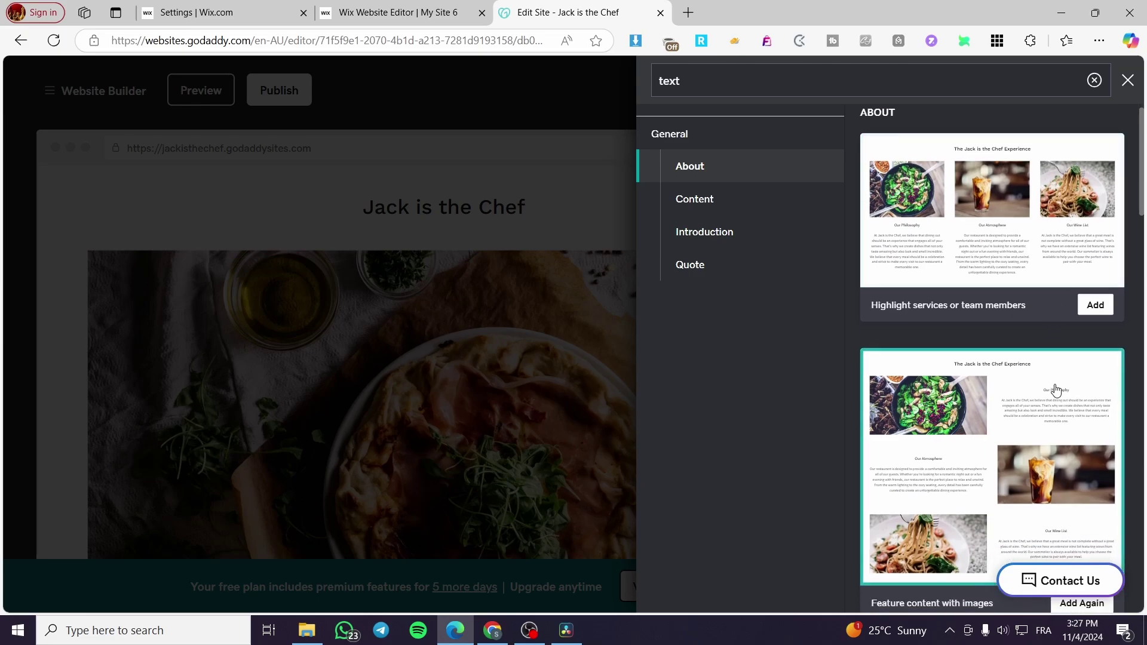
pyautogui.scroll(-12, 980, 322)
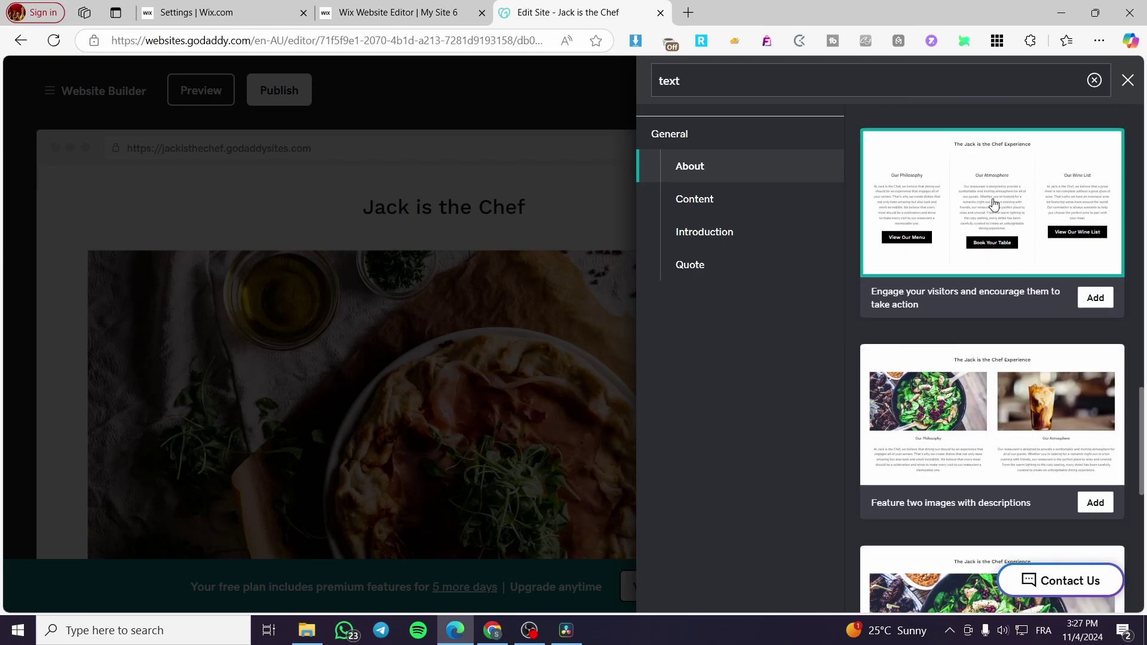
pyautogui.scroll(-1, 998, 194)
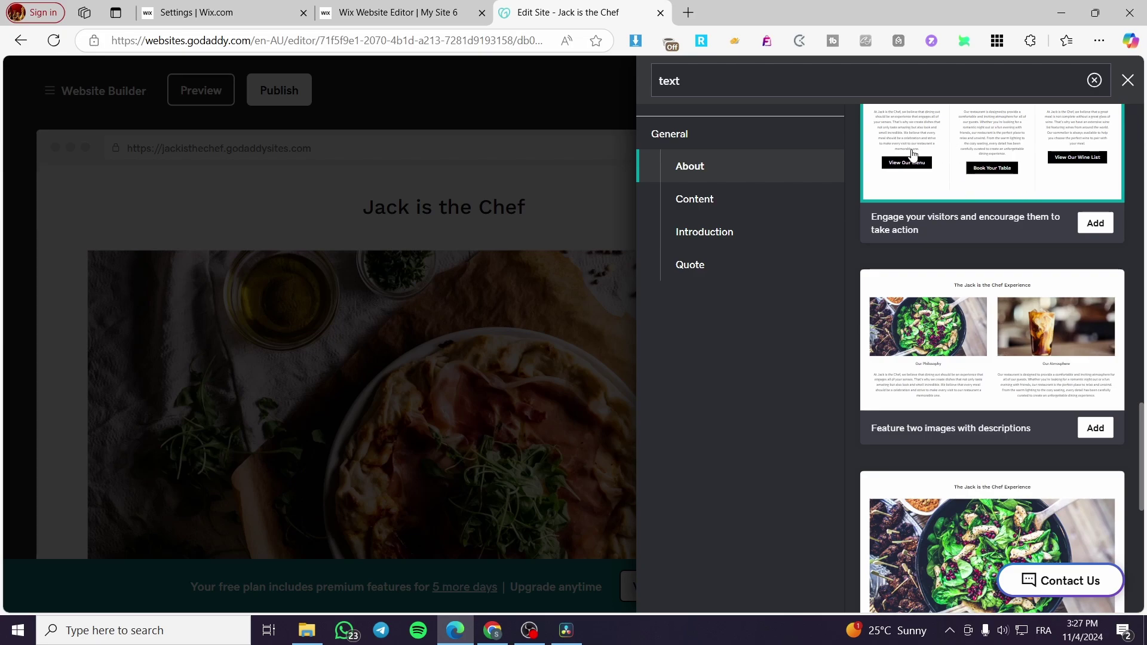
pyautogui.scroll(-7, 1015, 168)
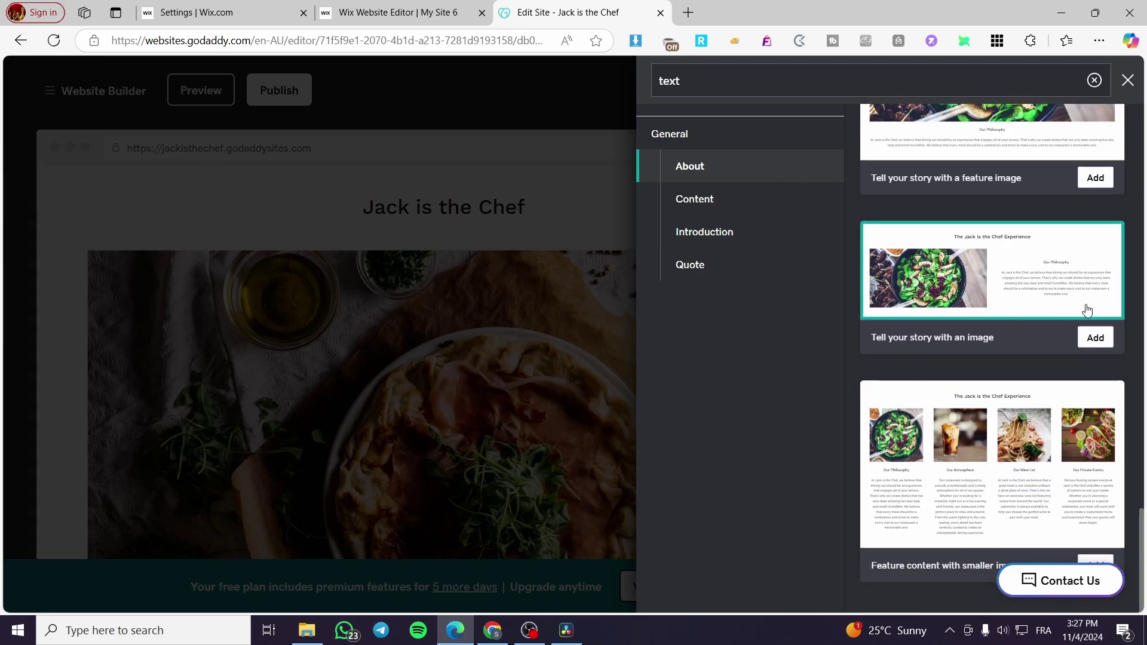
pyautogui.click(722, 199)
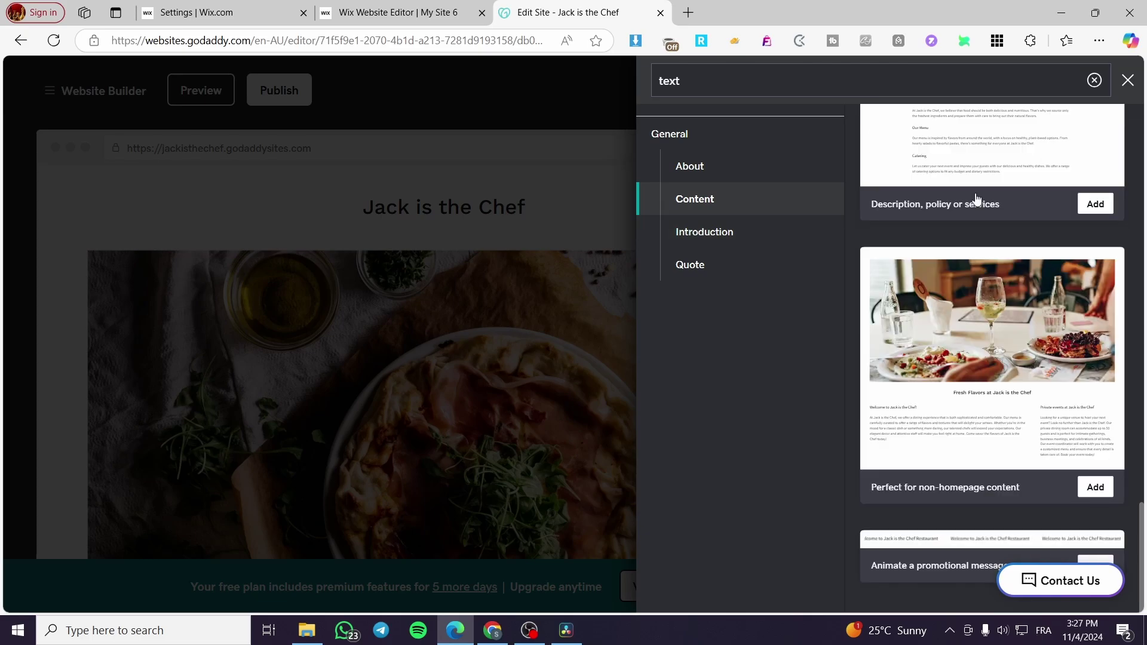
pyautogui.scroll(5, 1057, 321)
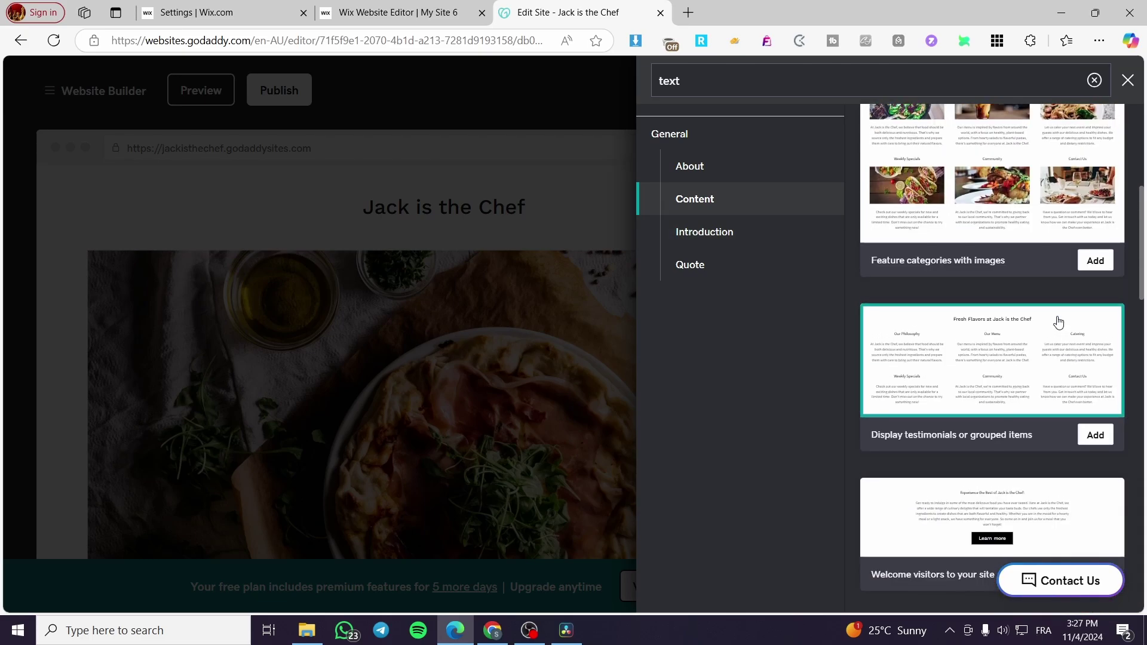
pyautogui.scroll(5, 1056, 322)
pyautogui.scroll(-8, 1009, 254)
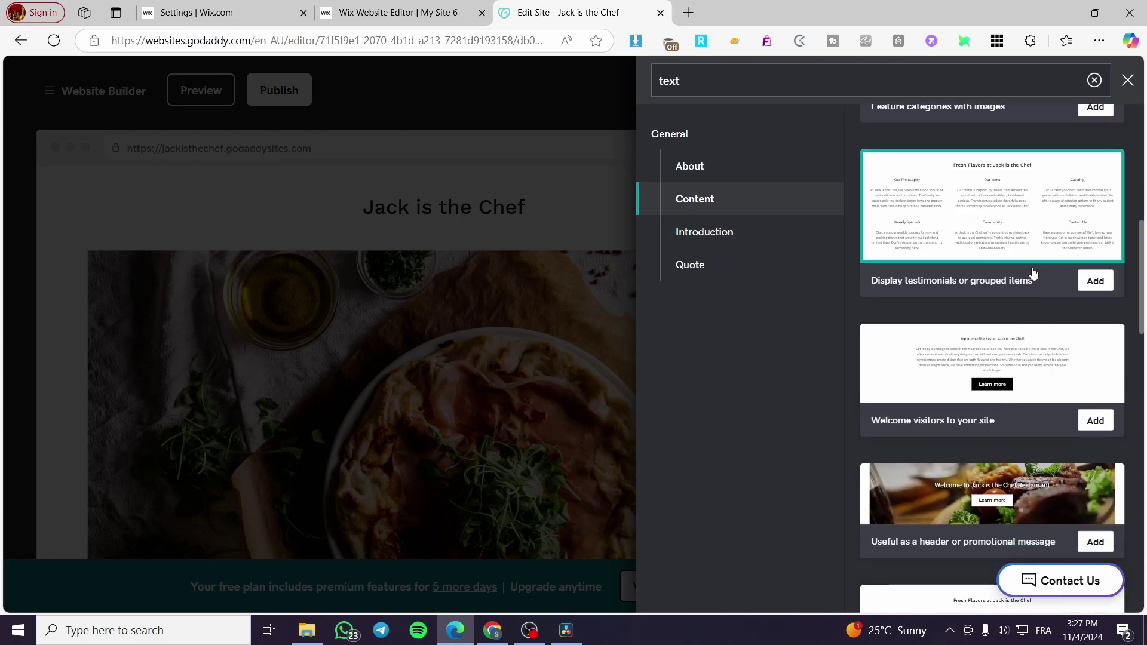
pyautogui.scroll(-4, 967, 225)
pyautogui.scroll(1, 1019, 191)
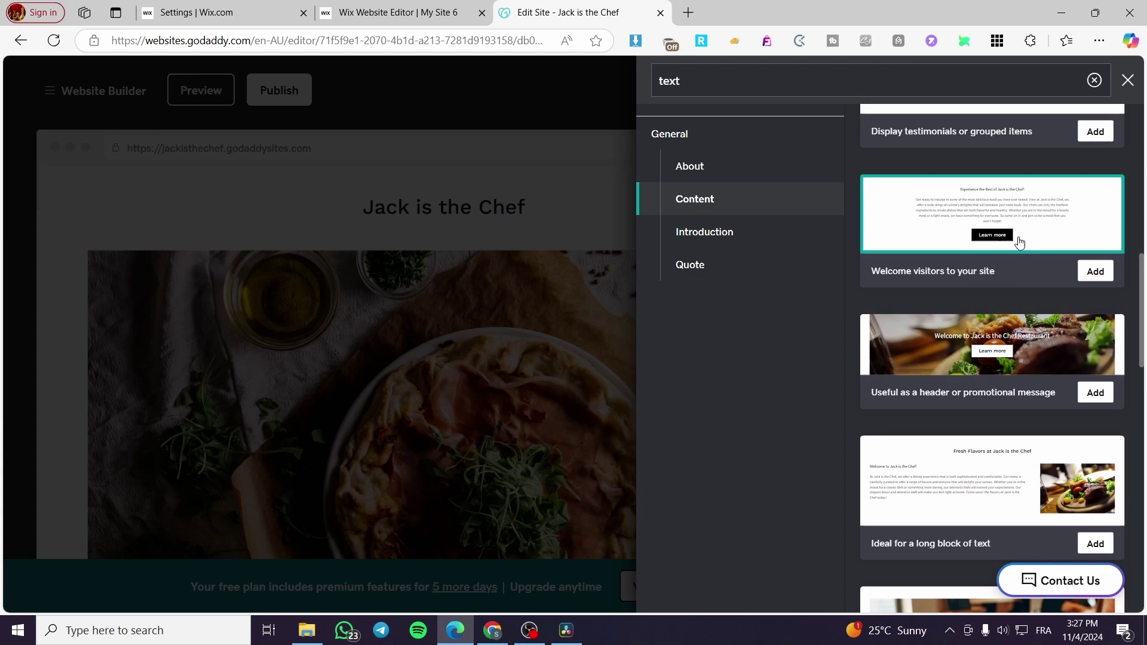
pyautogui.scroll(-3, 1075, 271)
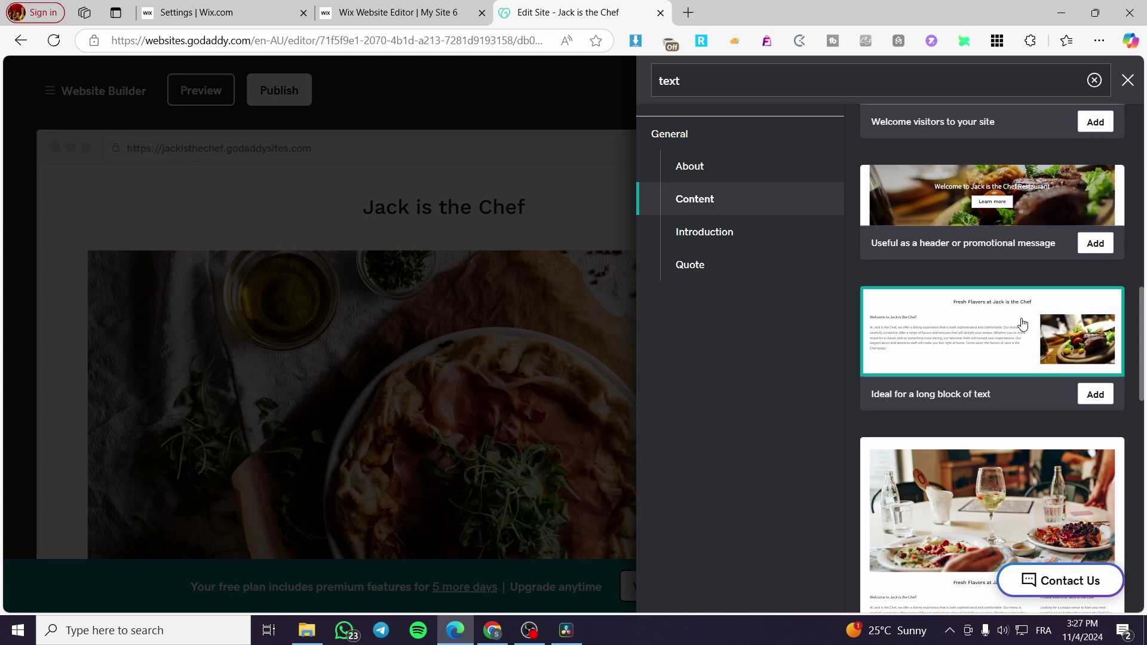
pyautogui.click(751, 242)
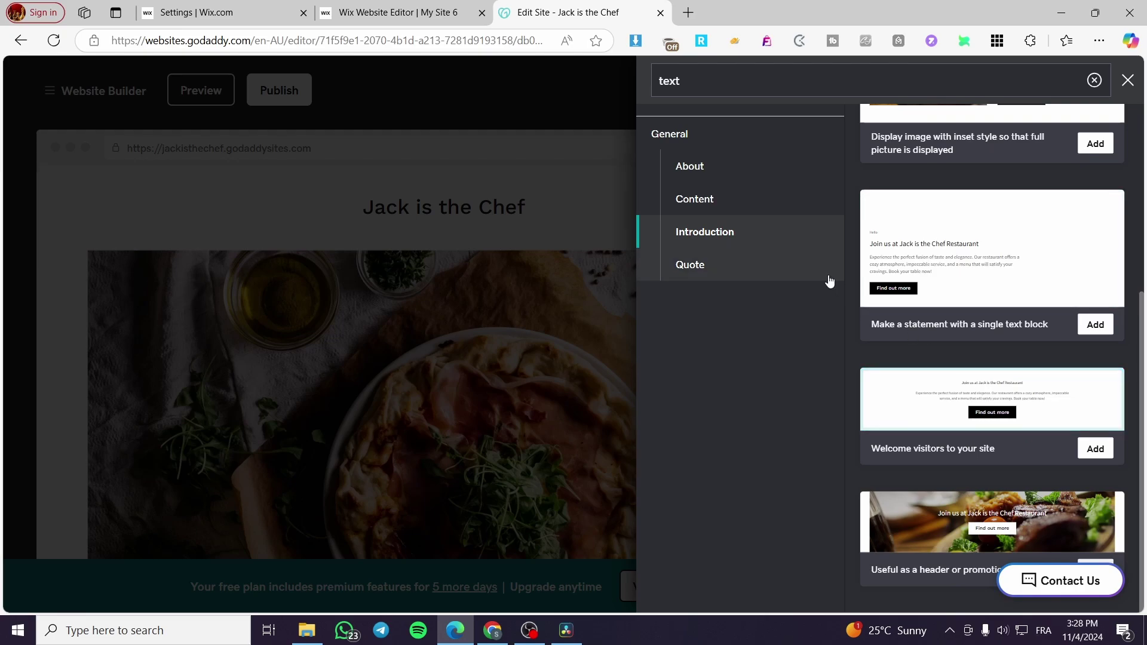
pyautogui.click(787, 266)
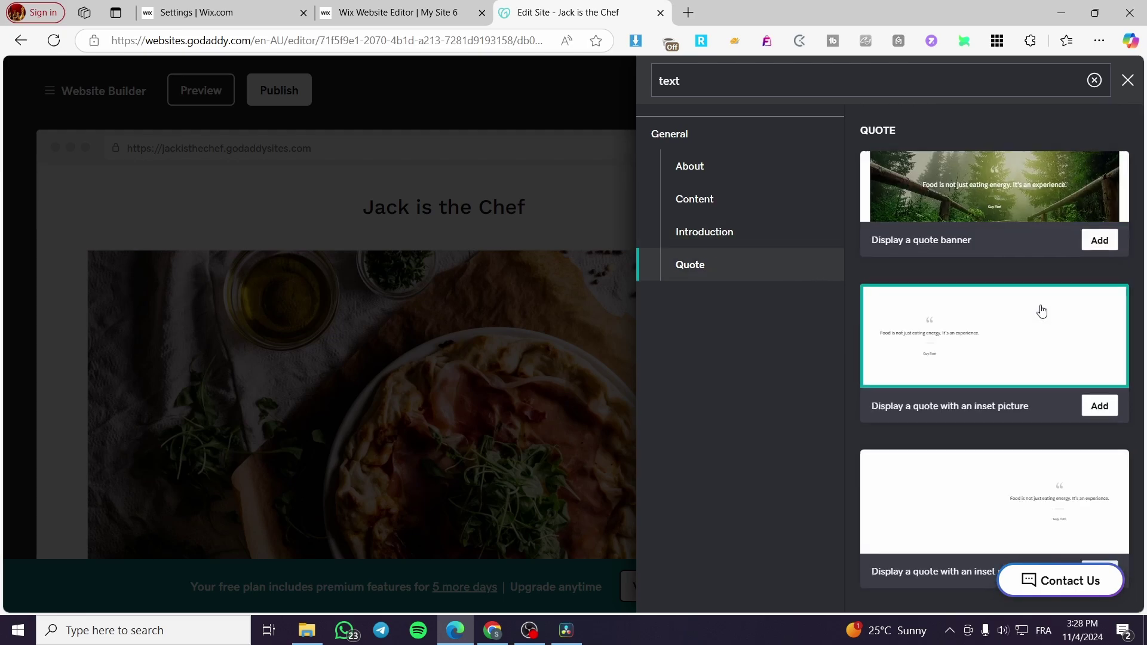
# Step: Add the Introduction section with the "Welcome visitors to your site" layout above the photo gallery
pyautogui.click(761, 242)
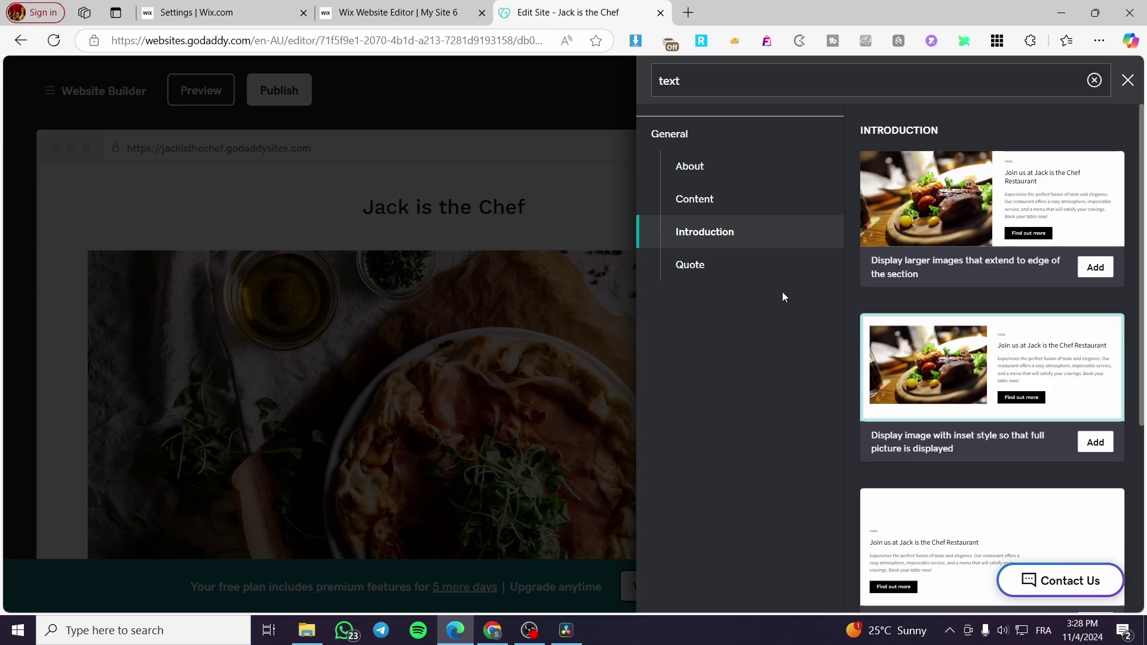
pyautogui.scroll(-4, 1053, 465)
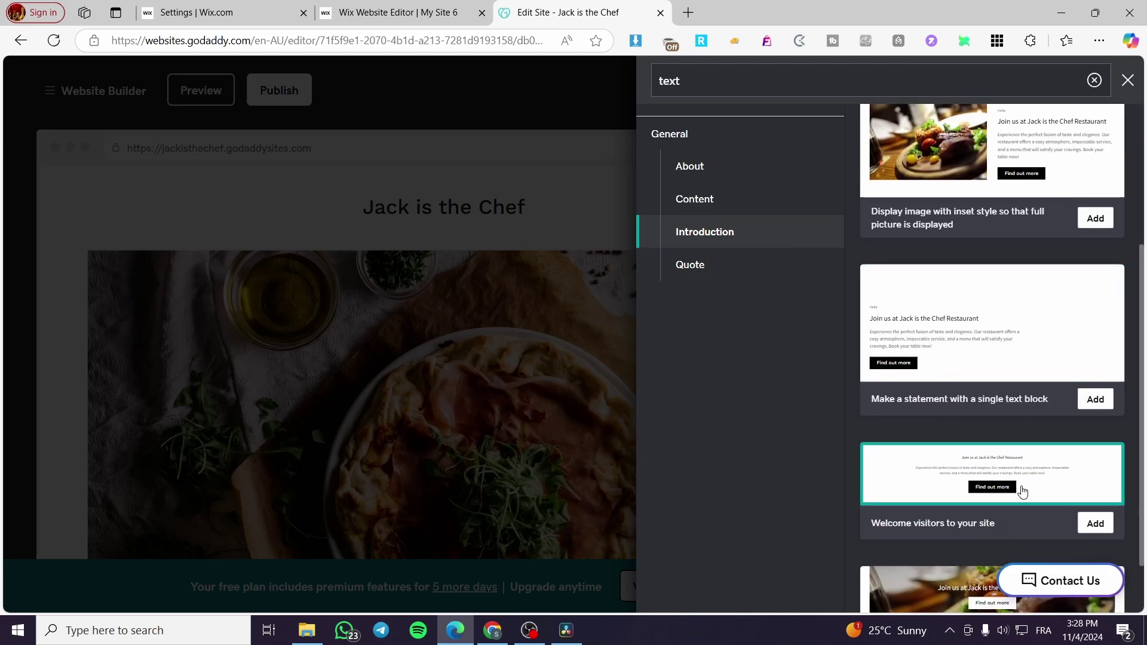
pyautogui.click(1022, 491)
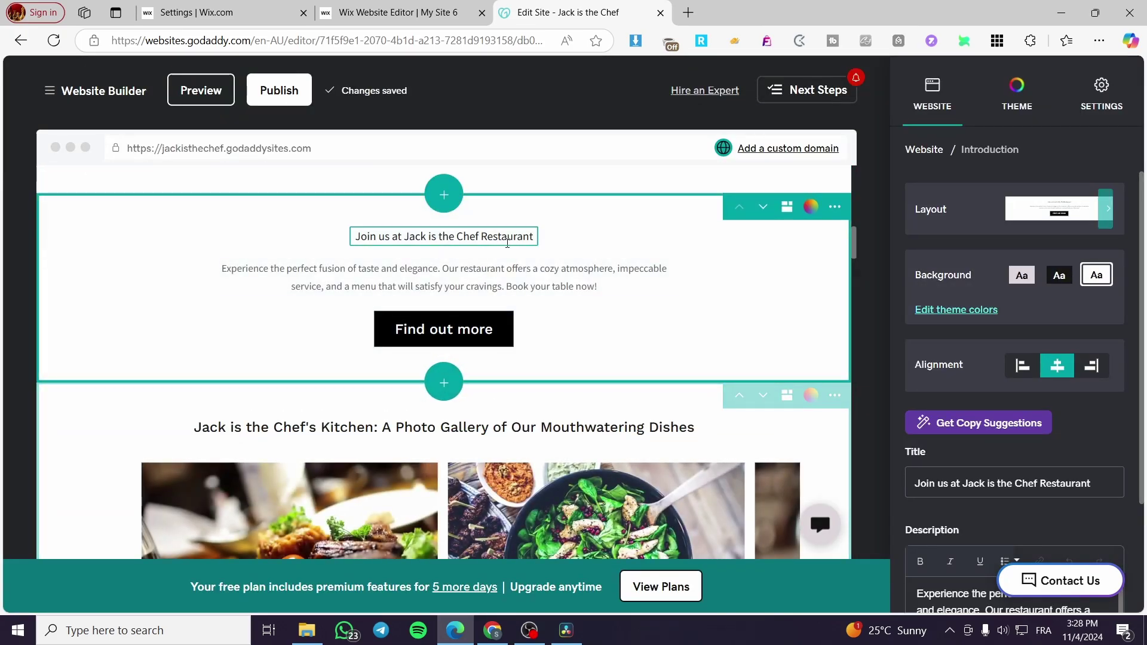
# Step: Turn off the "Find out more" action button in the new Introduction section and finish the button settings
pyautogui.click(507, 243)
pyautogui.click(531, 268)
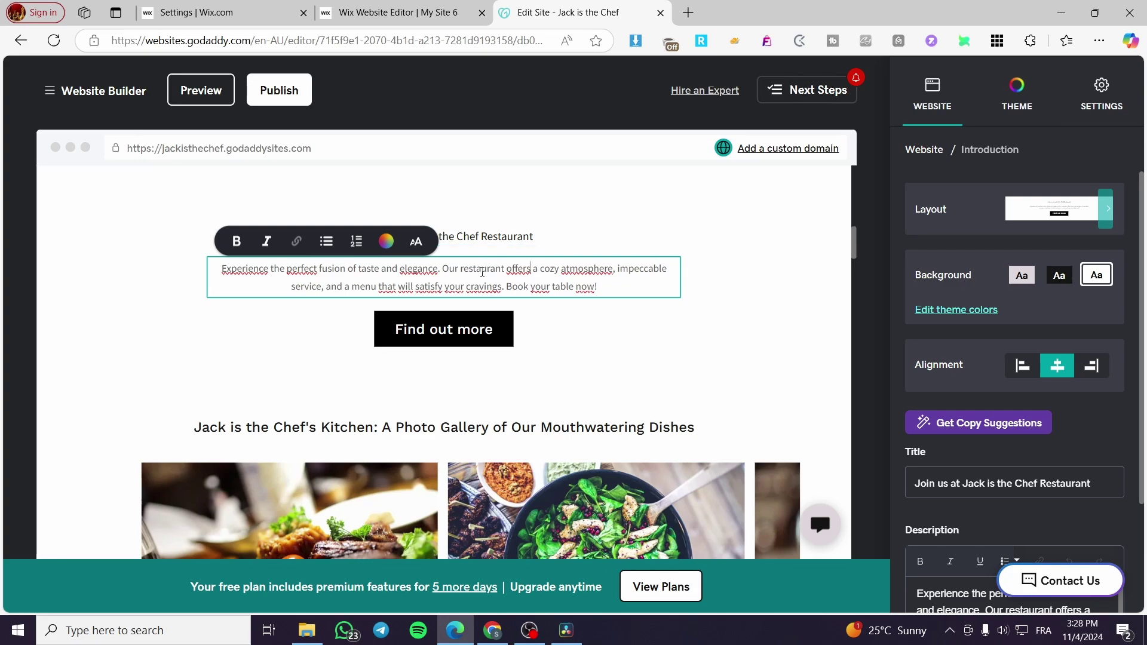
pyautogui.click(500, 398)
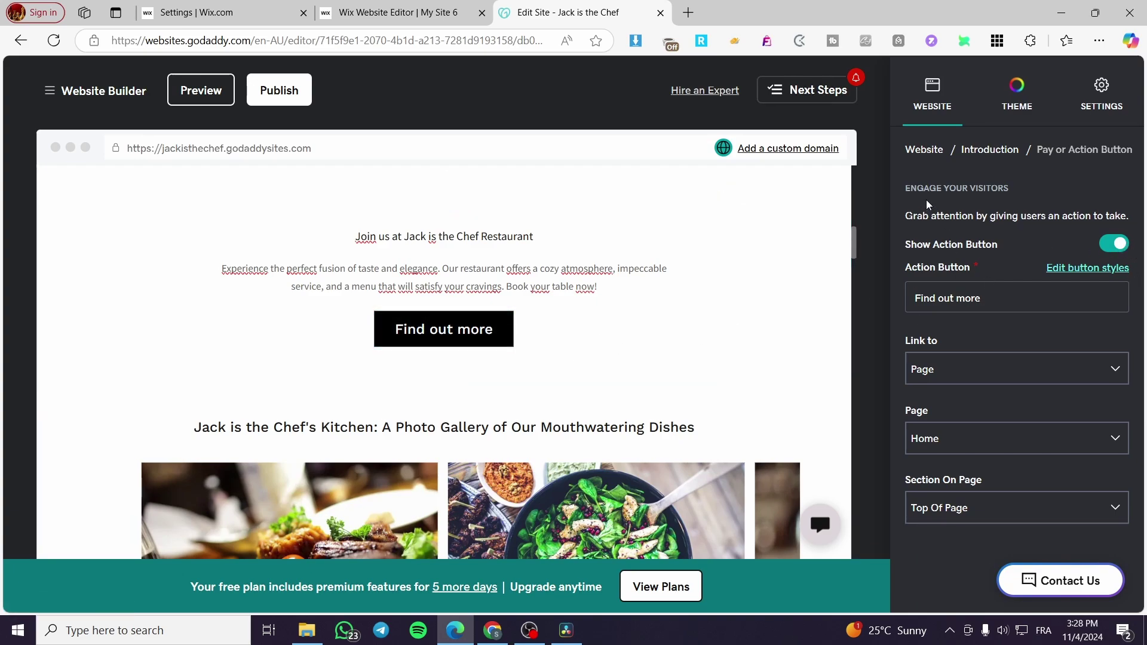
pyautogui.click(1111, 241)
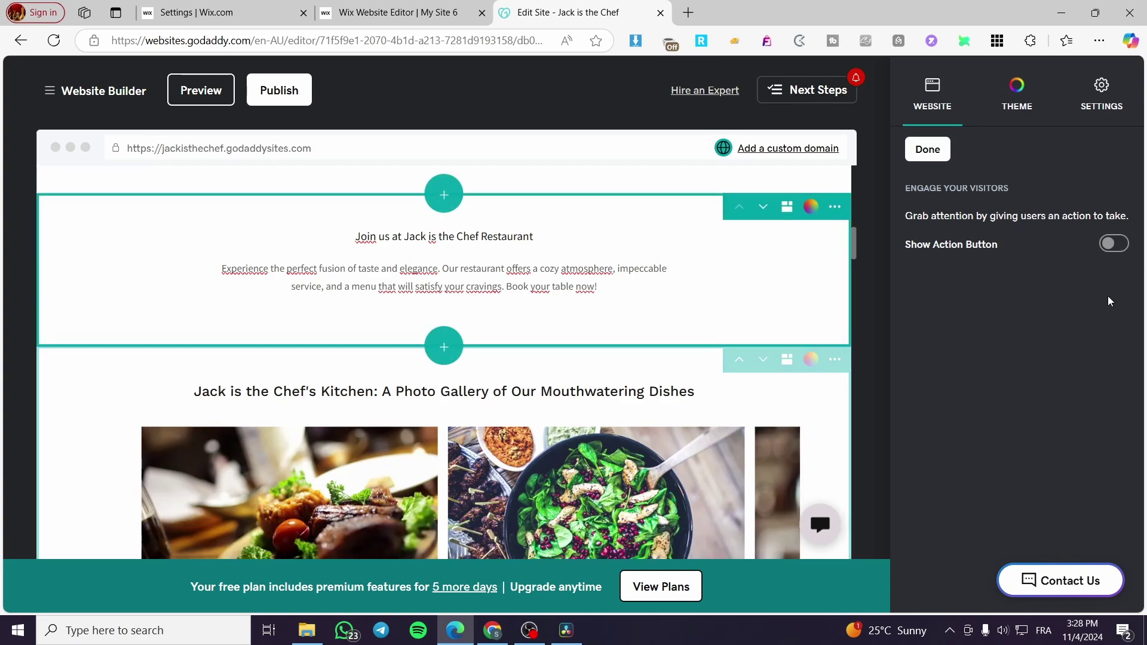
pyautogui.click(1113, 243)
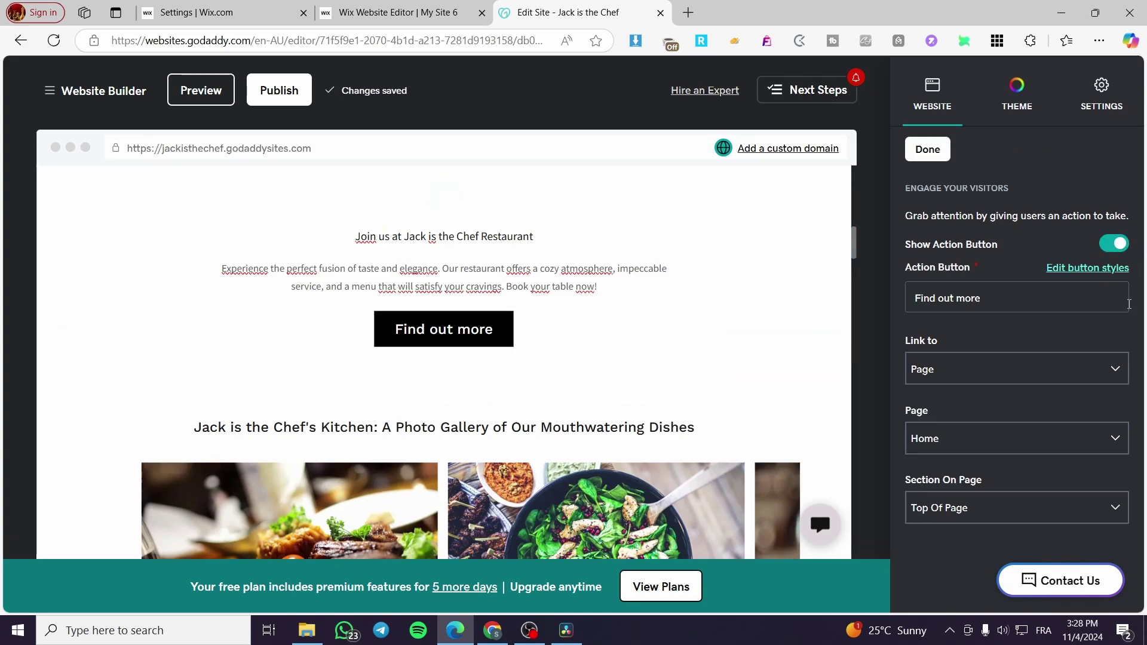
pyautogui.click(1115, 244)
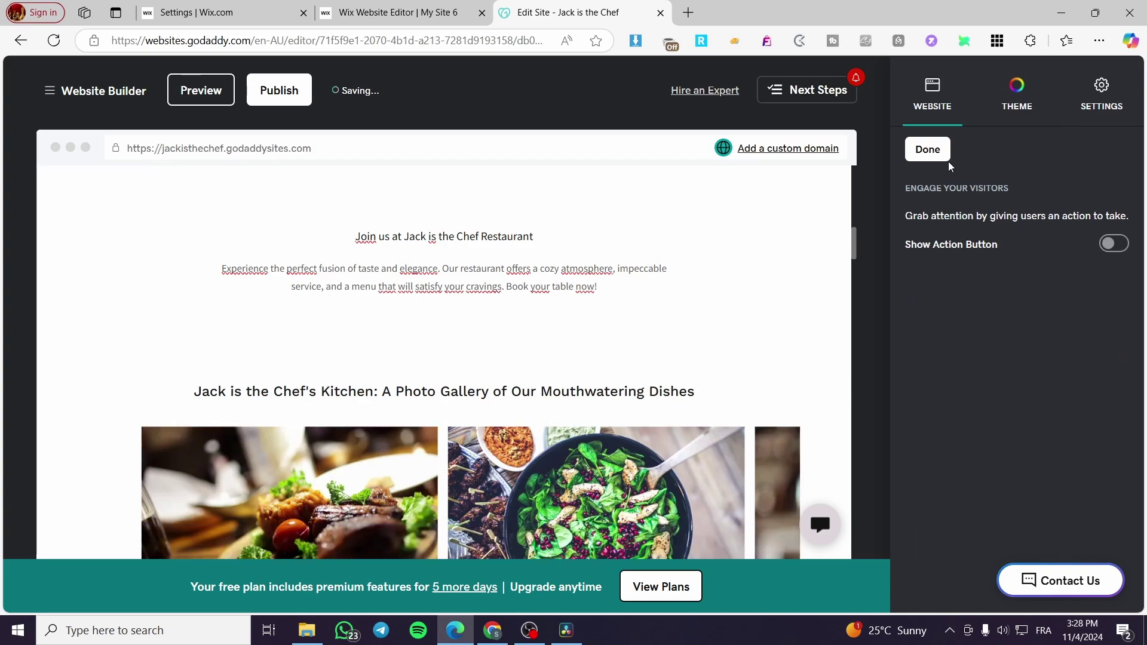
pyautogui.click(943, 160)
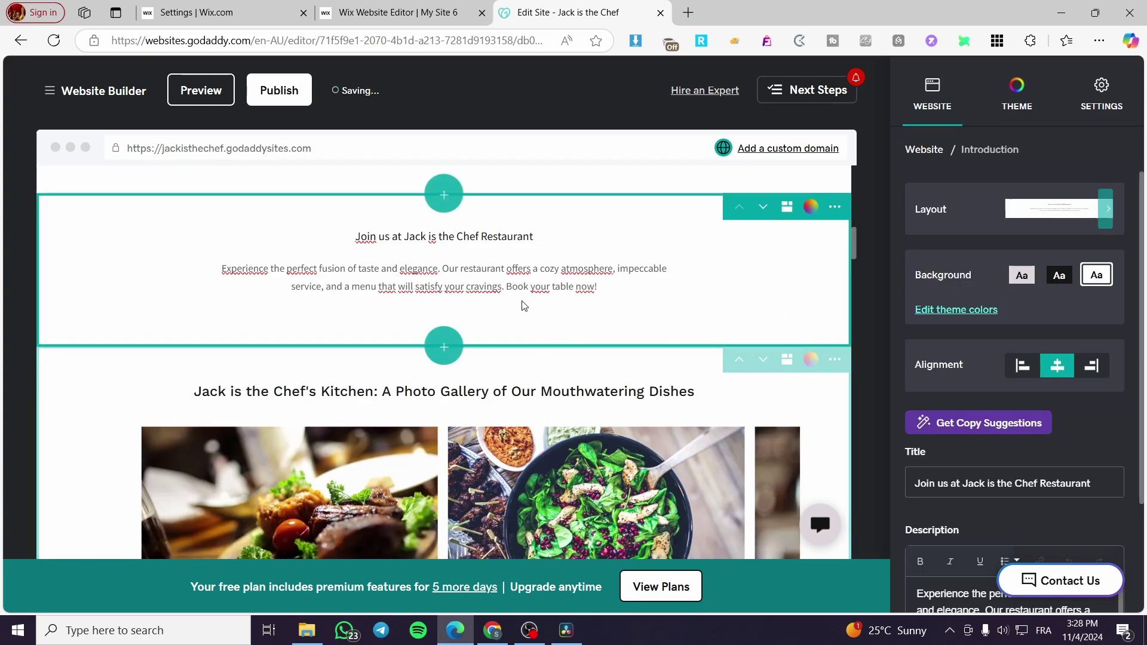
# Step: Make the whole description paragraph in the Introduction section bold
pyautogui.click(528, 276)
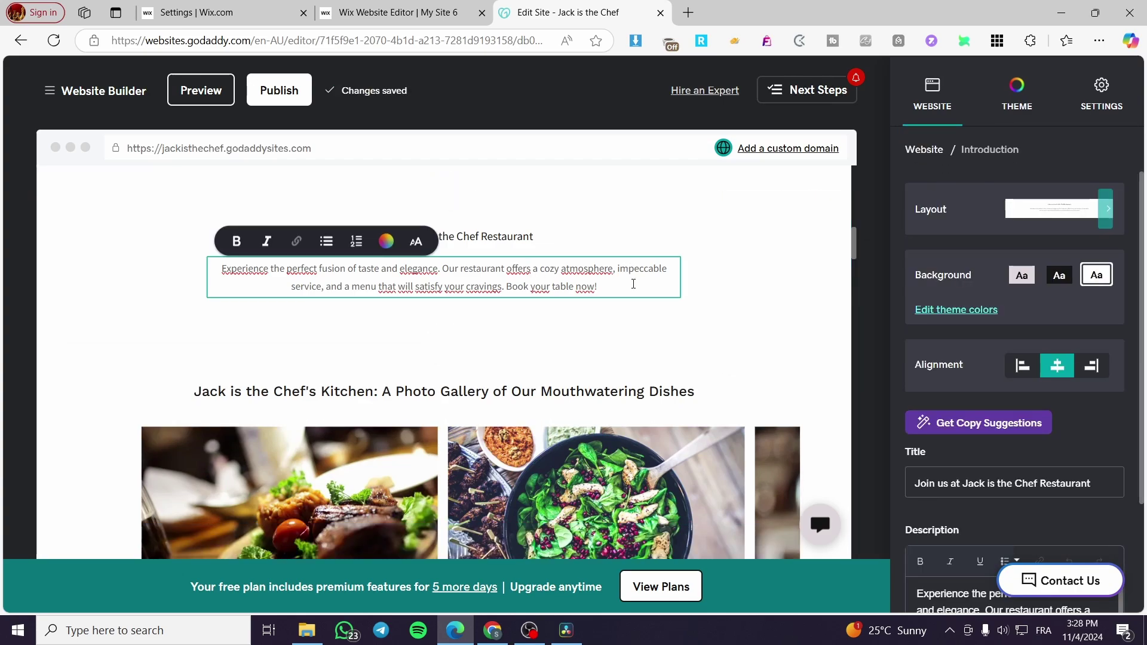
pyautogui.moveTo(619, 292); pyautogui.dragTo(214, 276)
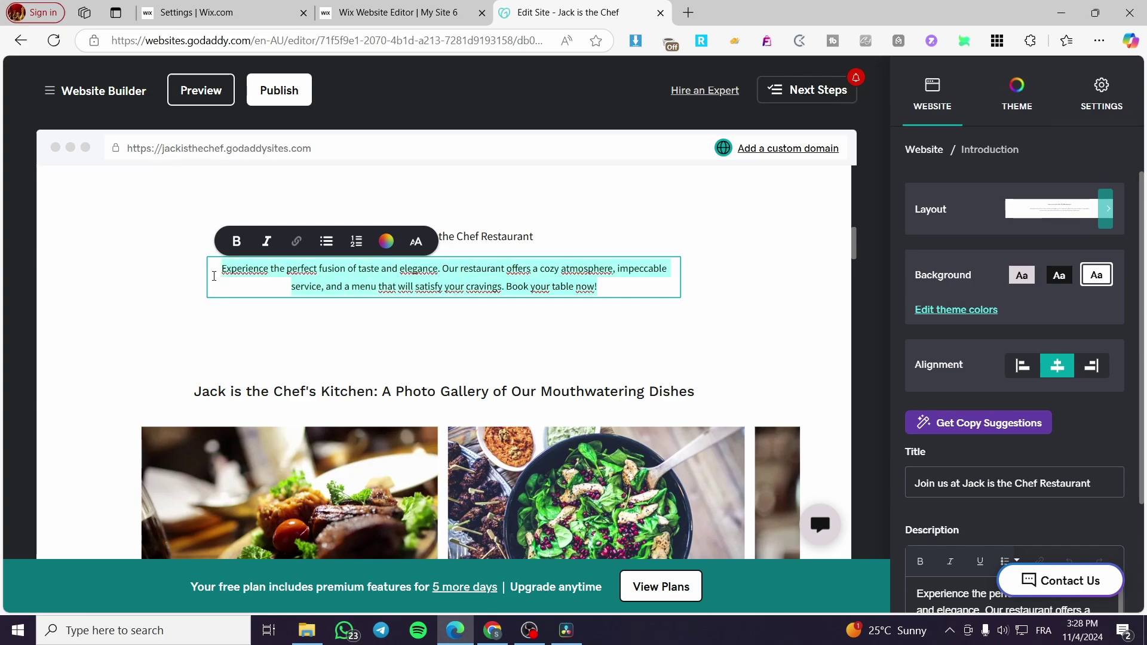
pyautogui.click(237, 243)
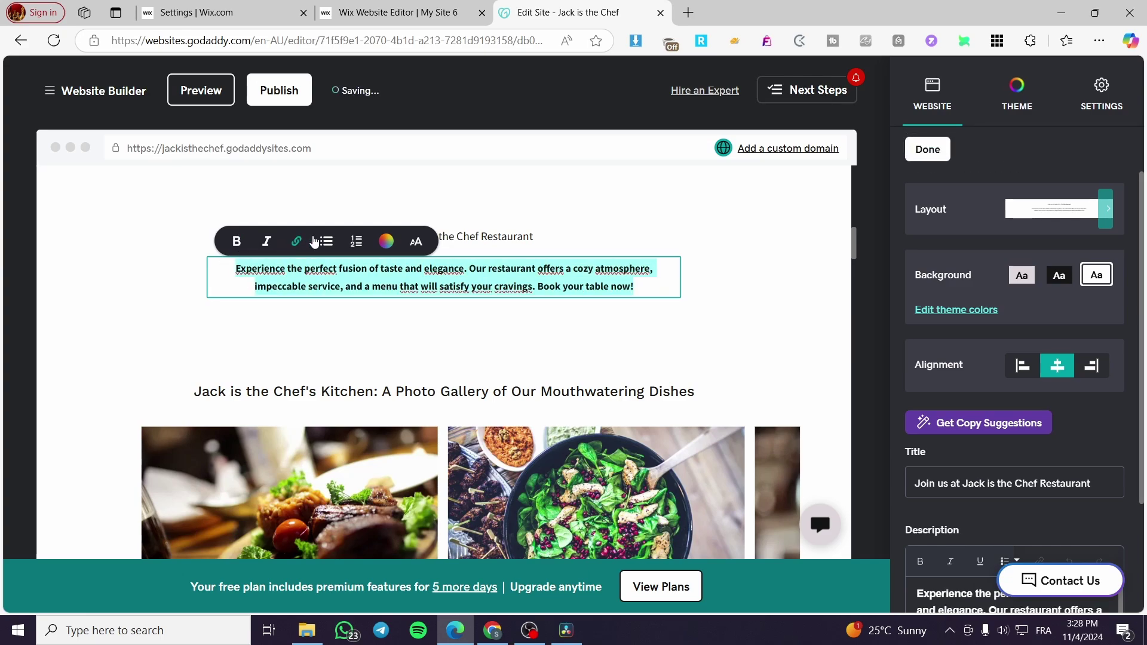
# Step: Try bulleted and numbered list formatting on the Introduction description, removing each format again
pyautogui.click(326, 243)
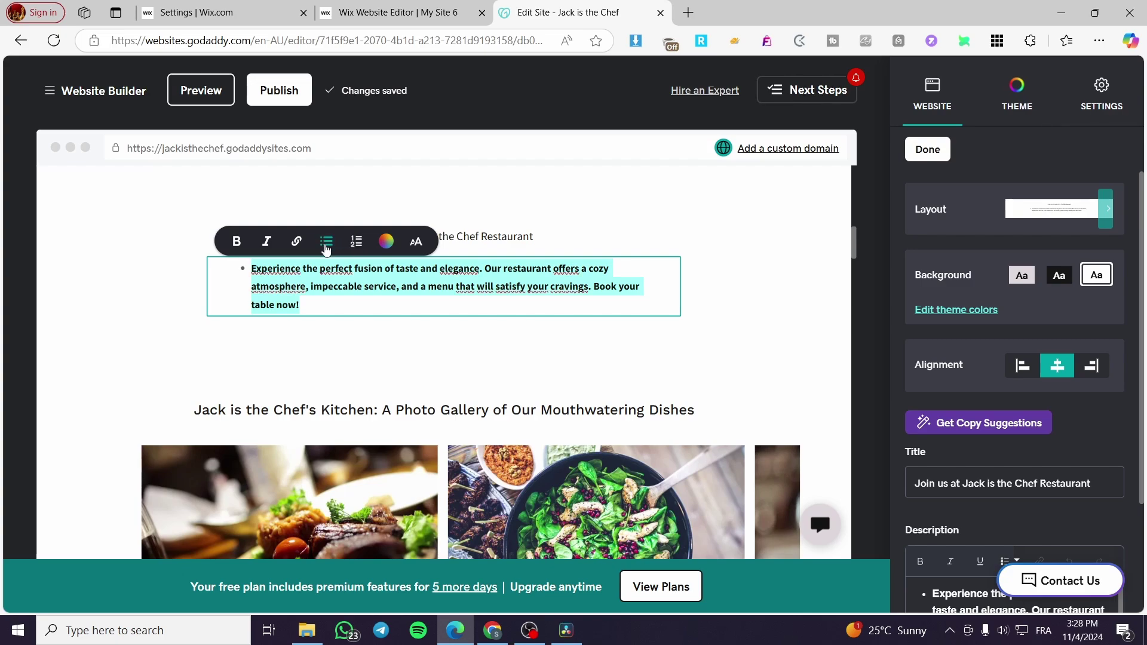
pyautogui.click(327, 242)
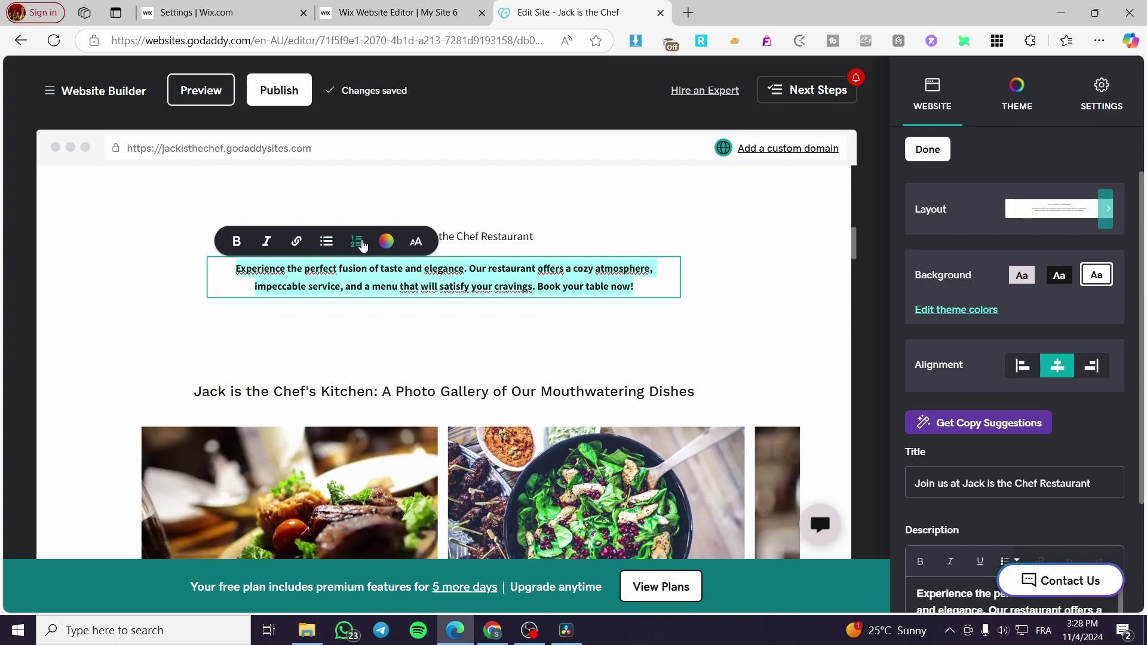
pyautogui.click(359, 242)
pyautogui.click(359, 242)
# Step: Apply the suggested crimson text colour to the Introduction description, check its text size options and finish editing the section
pyautogui.click(392, 241)
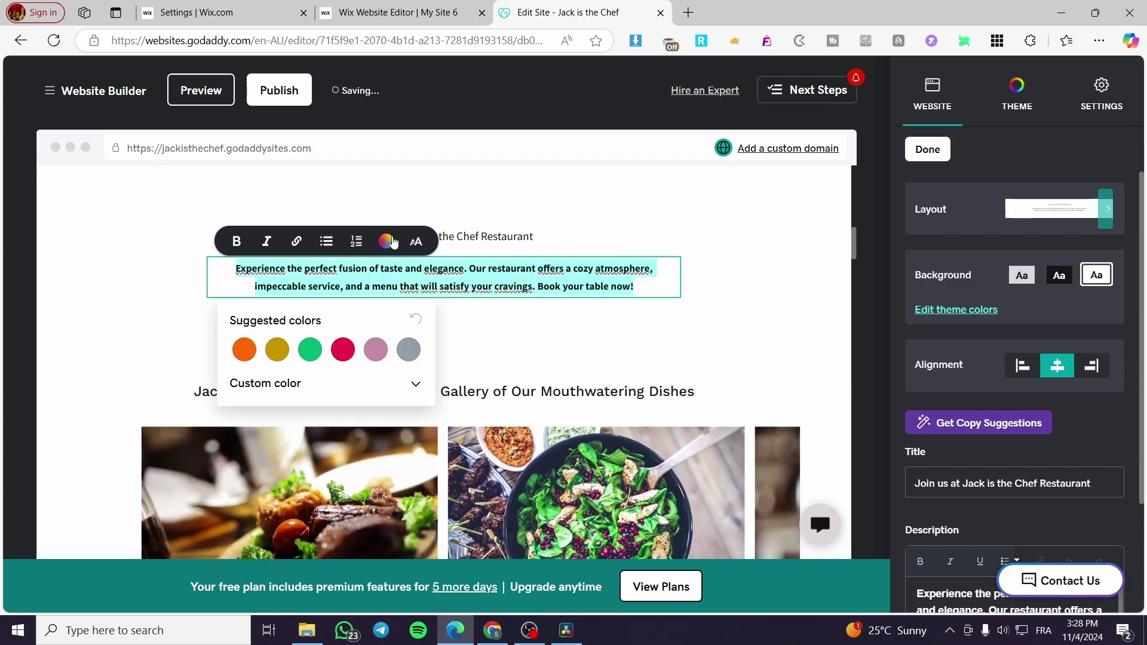
pyautogui.click(346, 352)
pyautogui.click(388, 244)
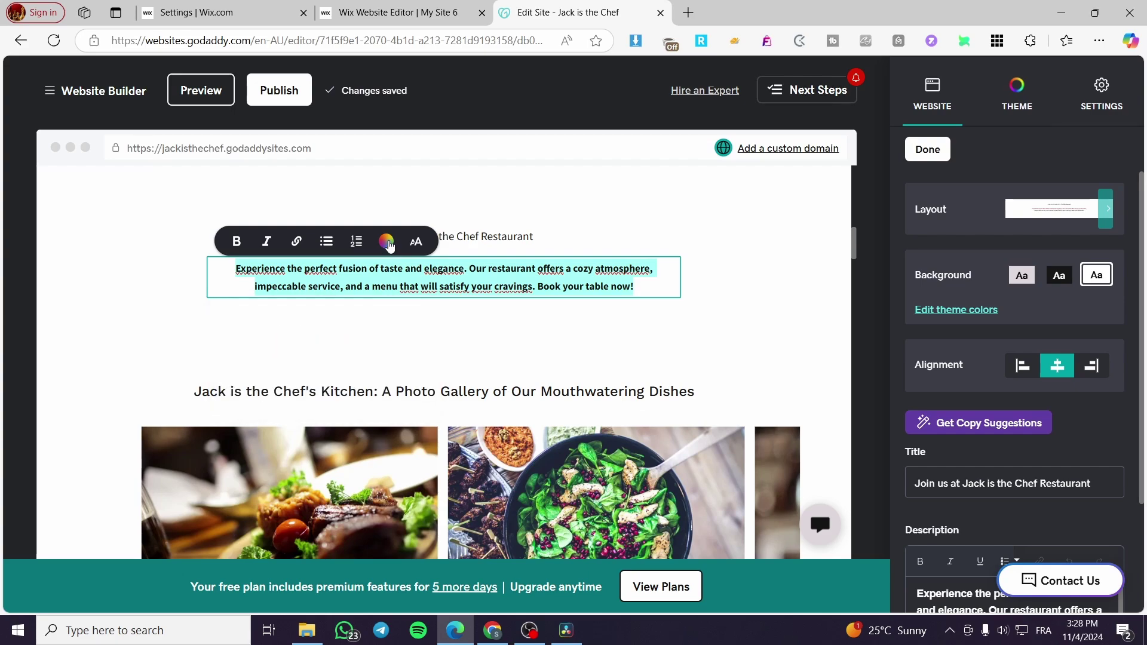
pyautogui.click(416, 243)
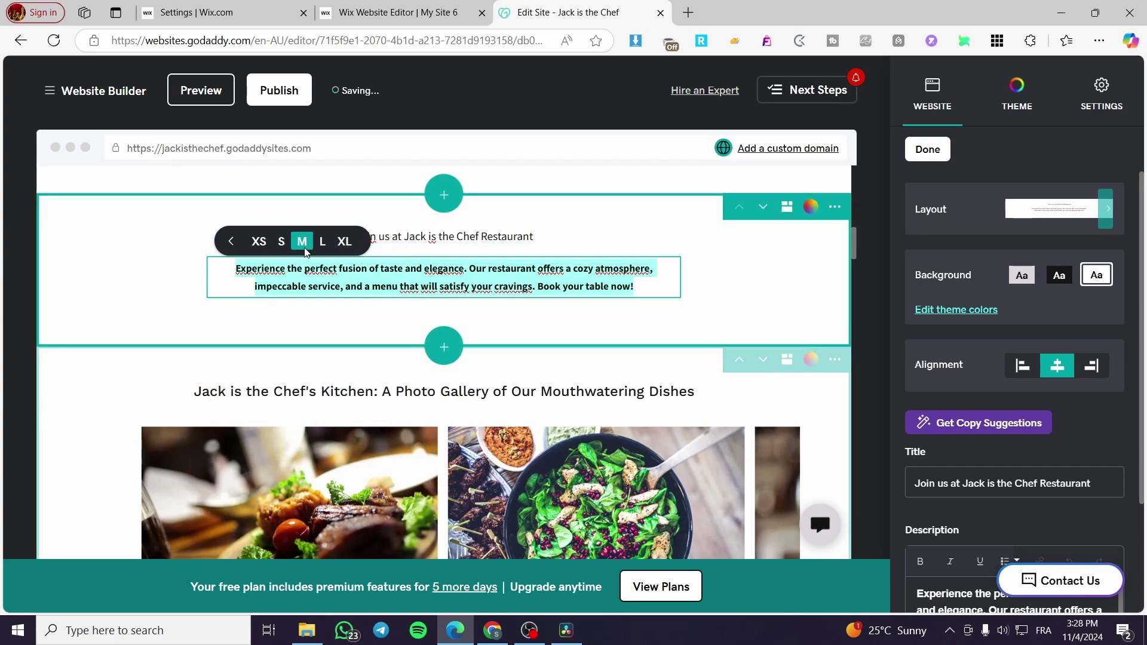
pyautogui.click(813, 286)
pyautogui.click(928, 149)
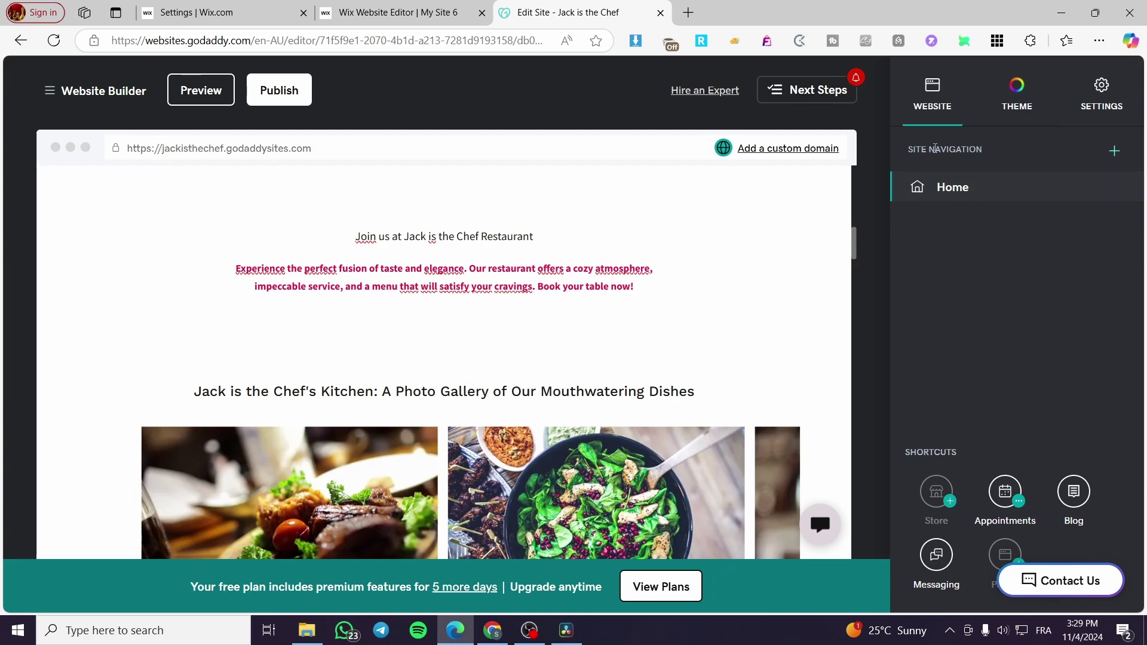
# Step: Change the site theme's font pairing to Archivo Black with Montserrat
pyautogui.click(1018, 89)
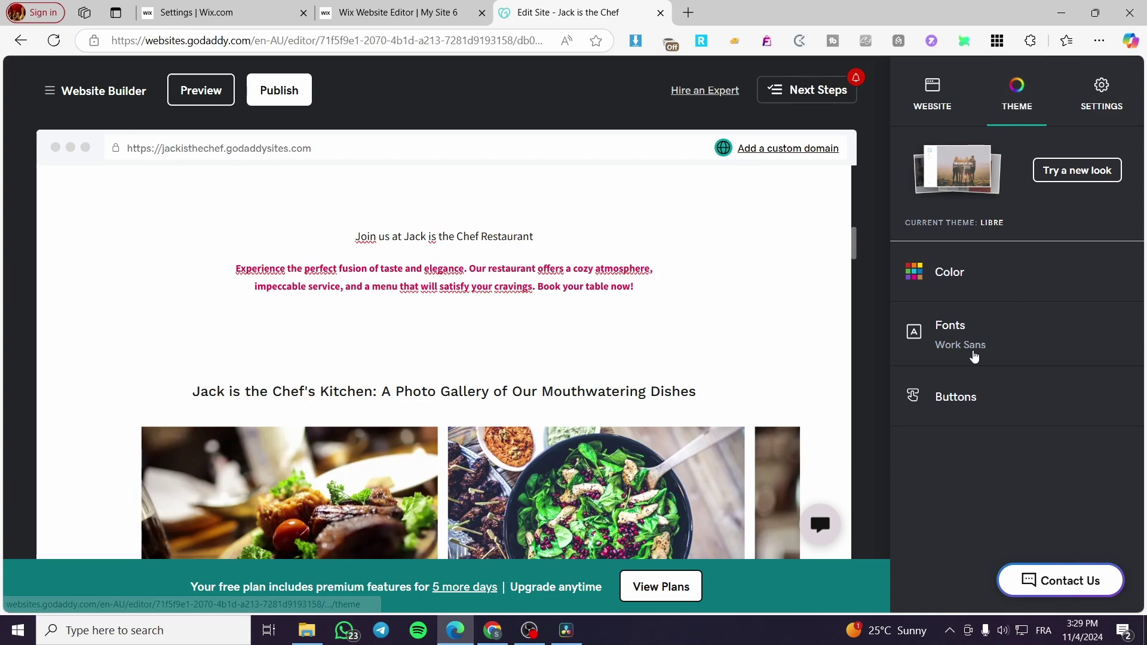
pyautogui.click(932, 332)
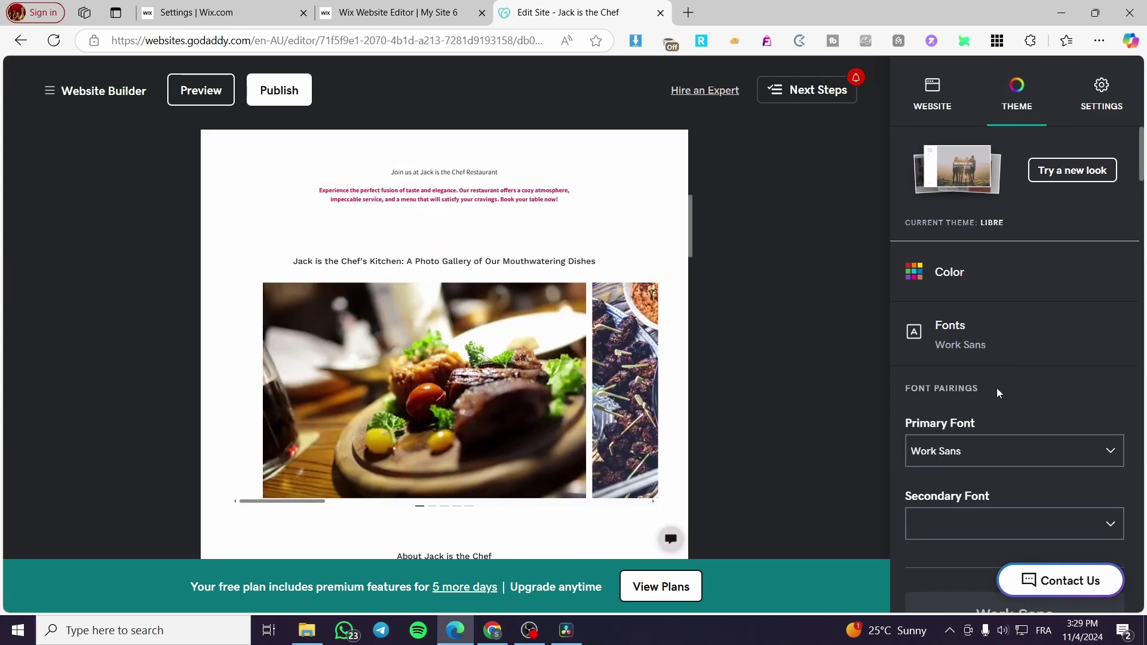
pyautogui.scroll(-3, 988, 456)
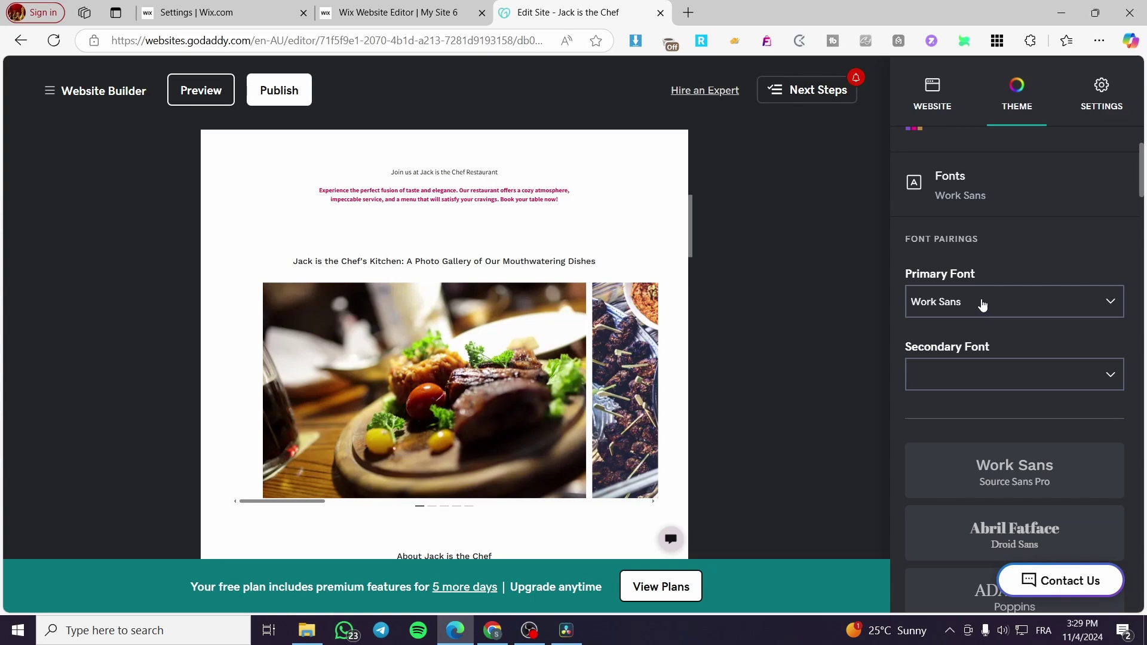
pyautogui.click(983, 305)
pyautogui.click(1007, 300)
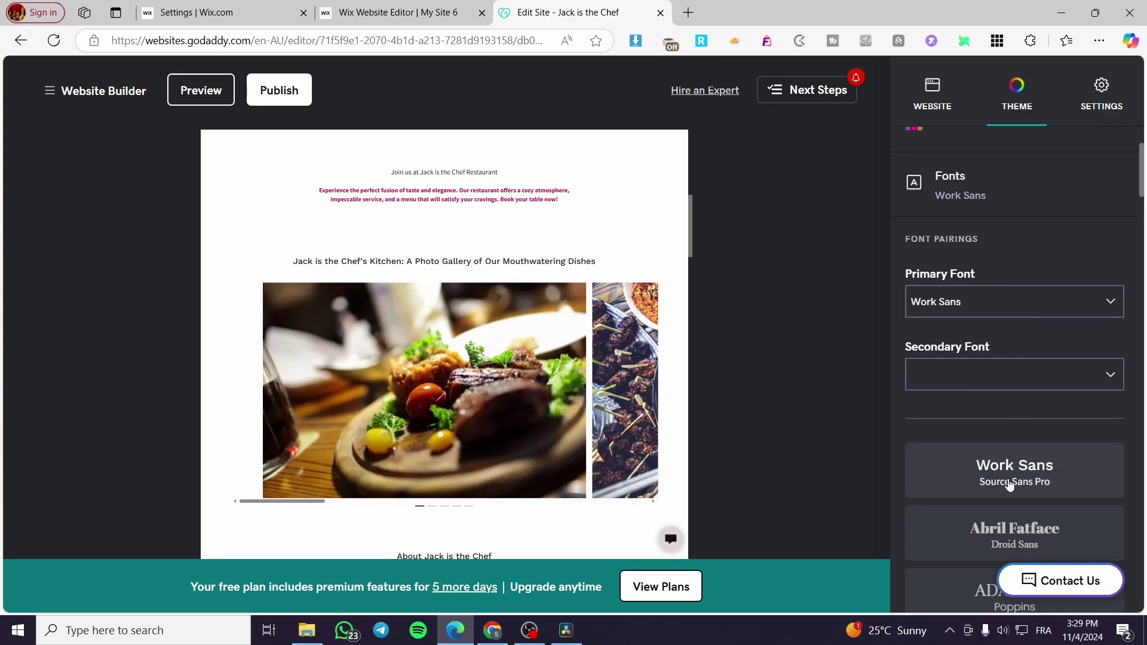
pyautogui.scroll(-5, 1009, 474)
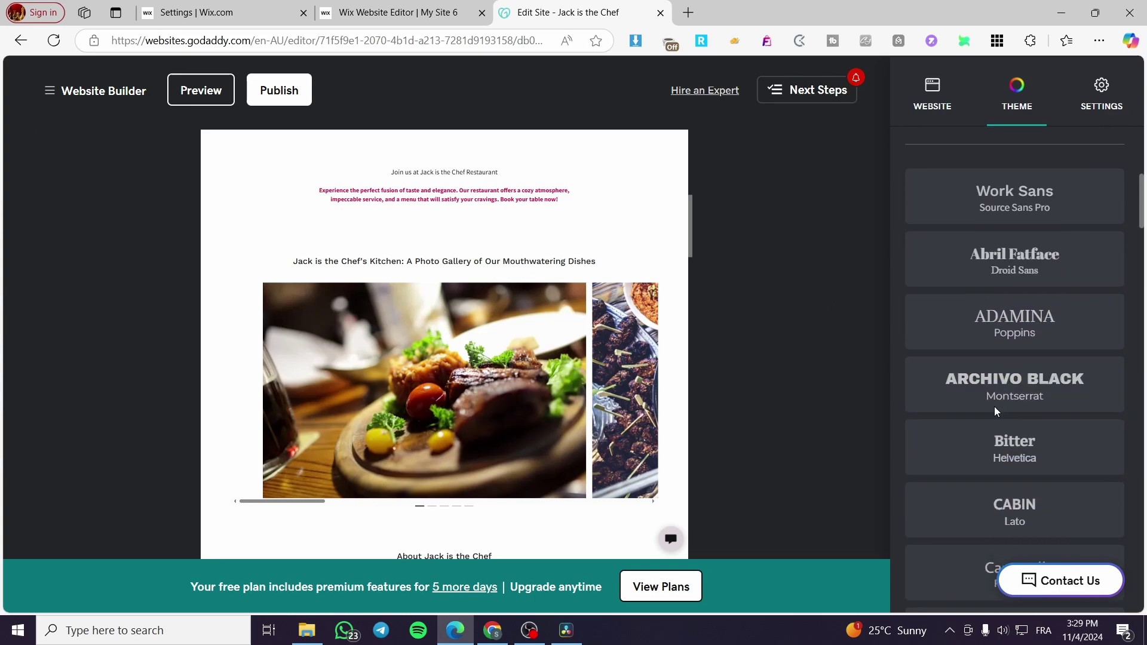
pyautogui.click(1073, 367)
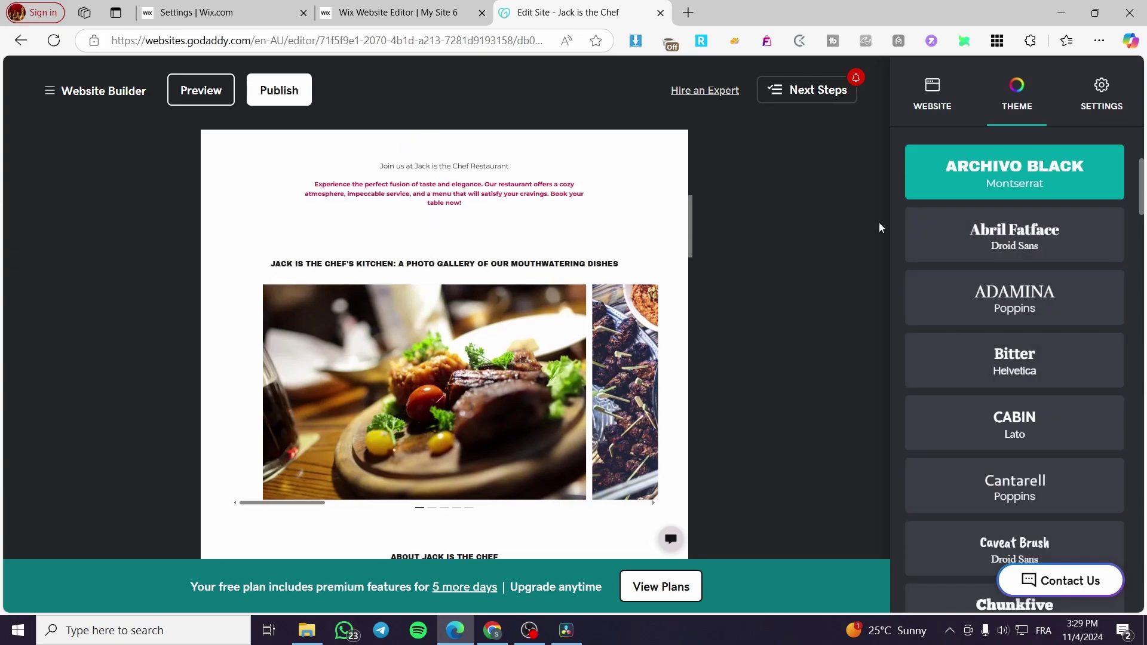